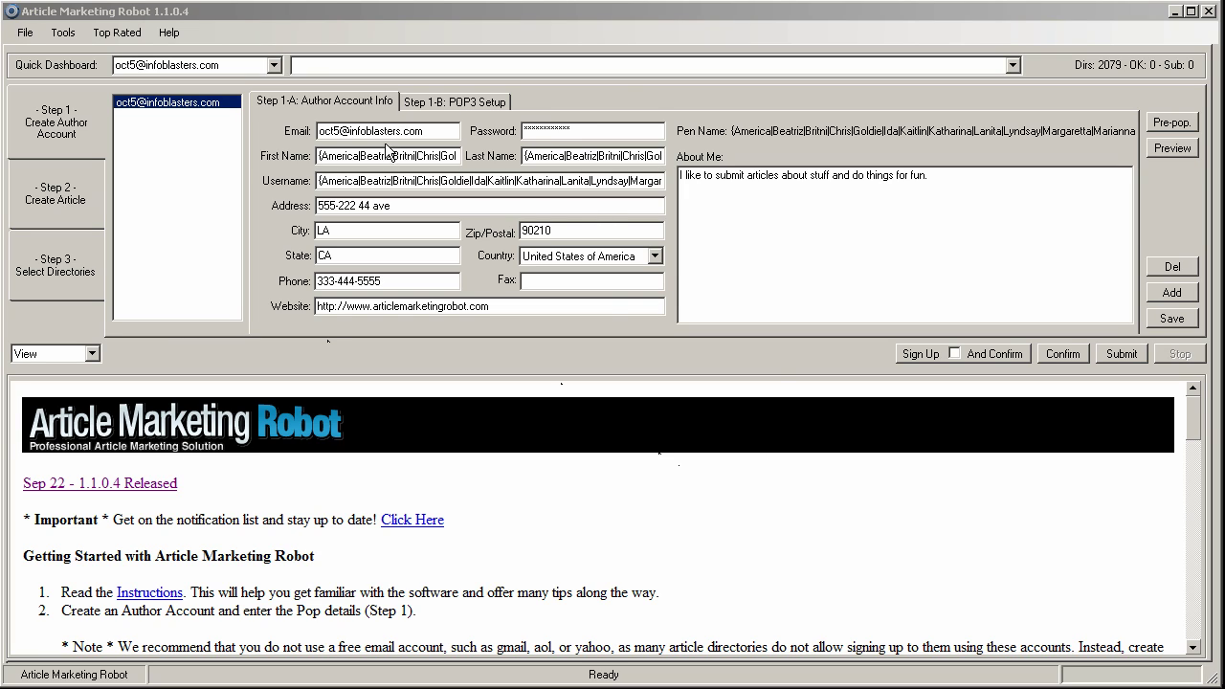
- Glance at the account's mail server settings, then open the program Options
left_click(434, 103)
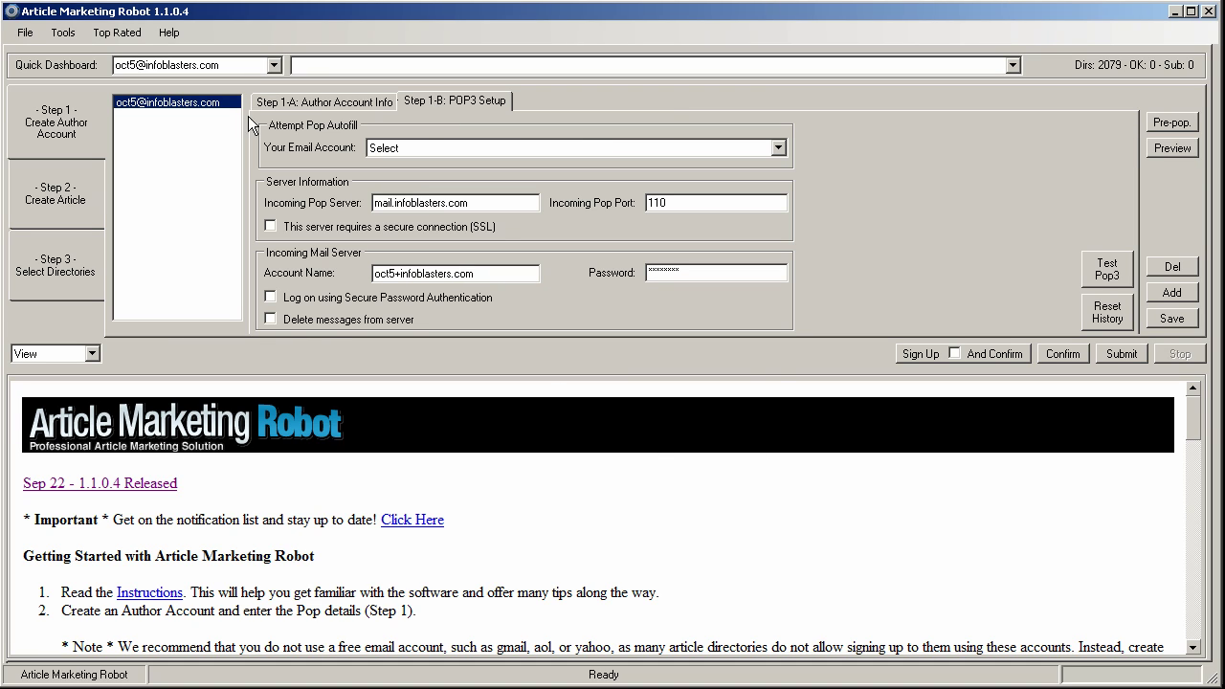
left_click(275, 100)
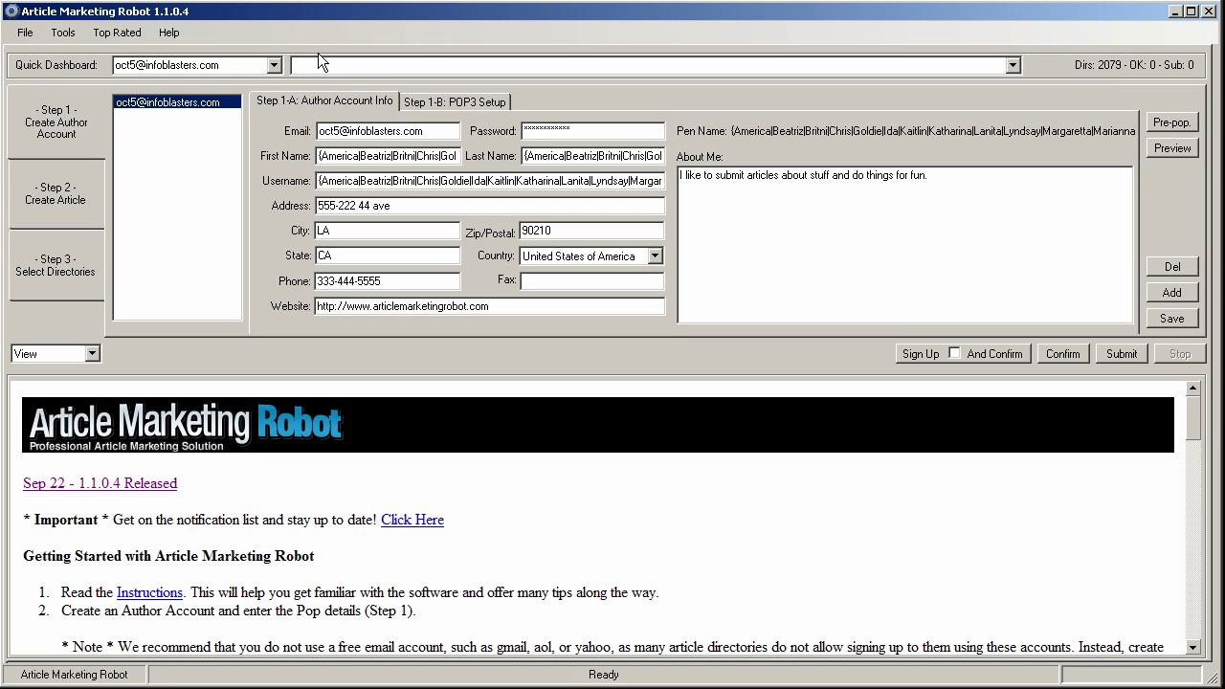
left_click(64, 34)
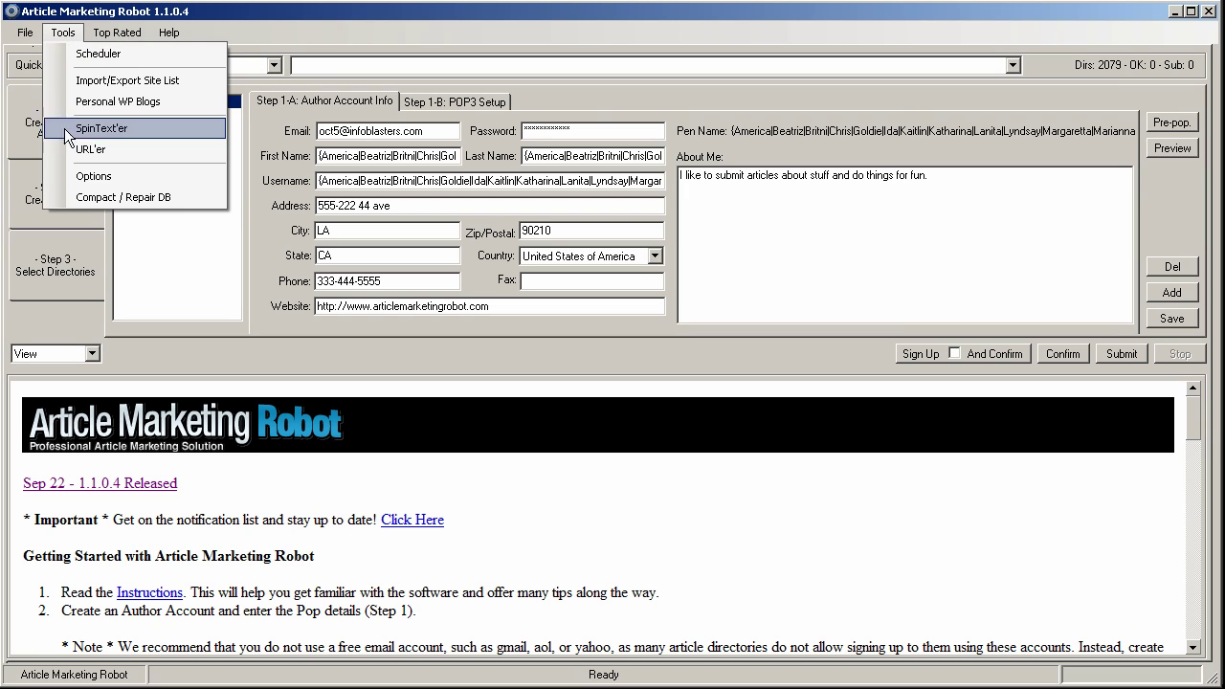
left_click(82, 176)
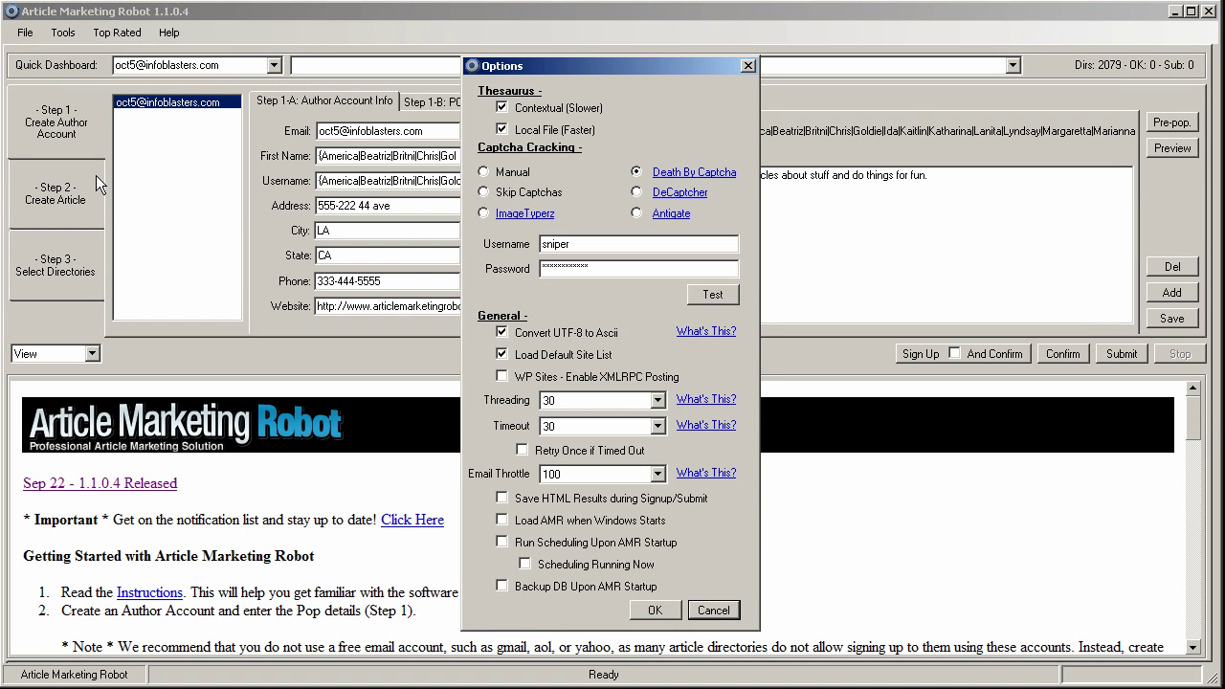
- Switch Captcha Cracking to Manual and back to Death By Captcha
left_click_drag(632, 67, 631, 44)
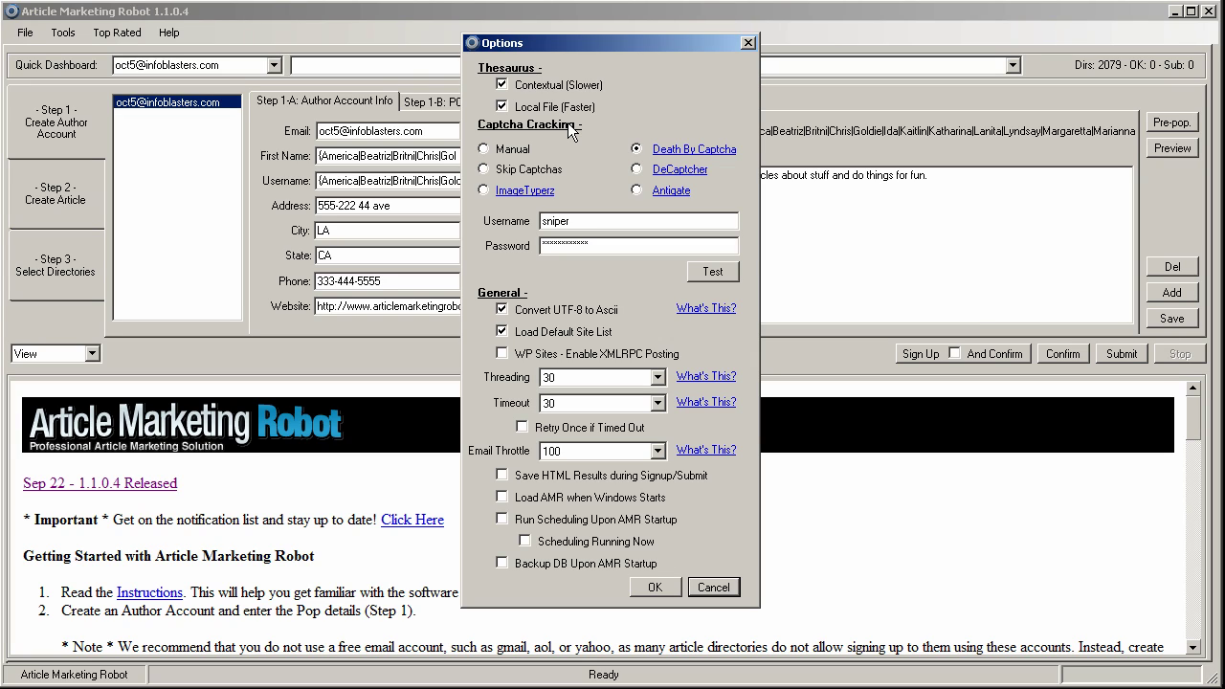
left_click(485, 151)
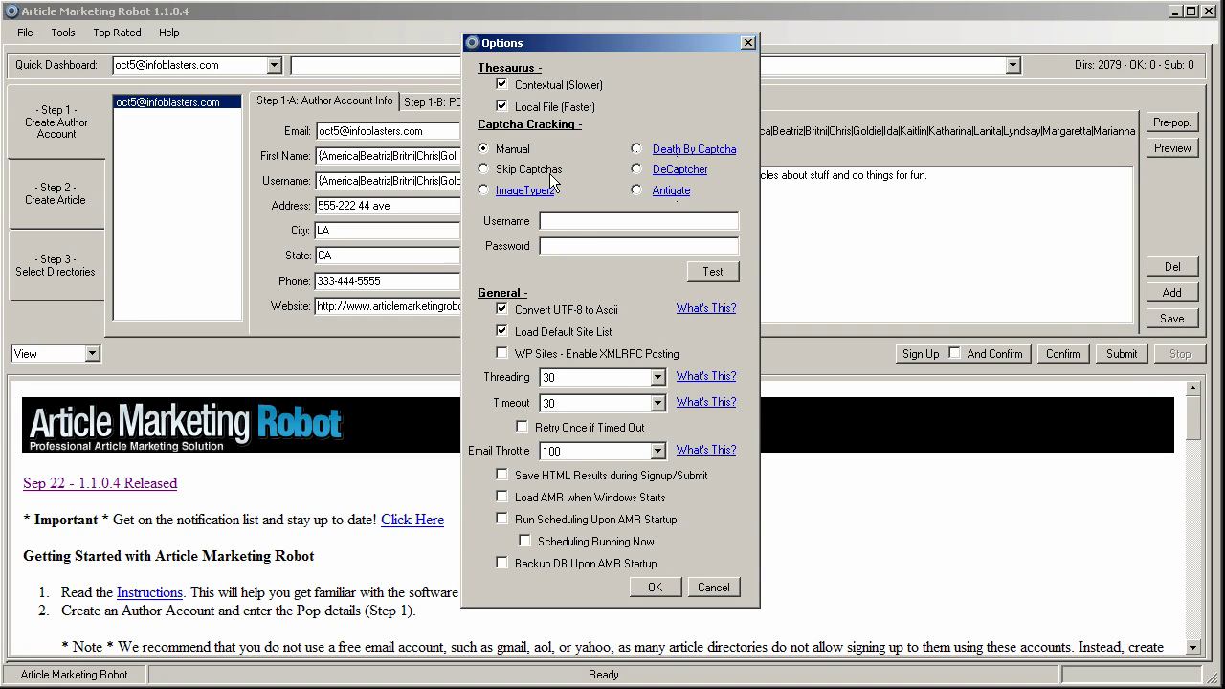
left_click(638, 150)
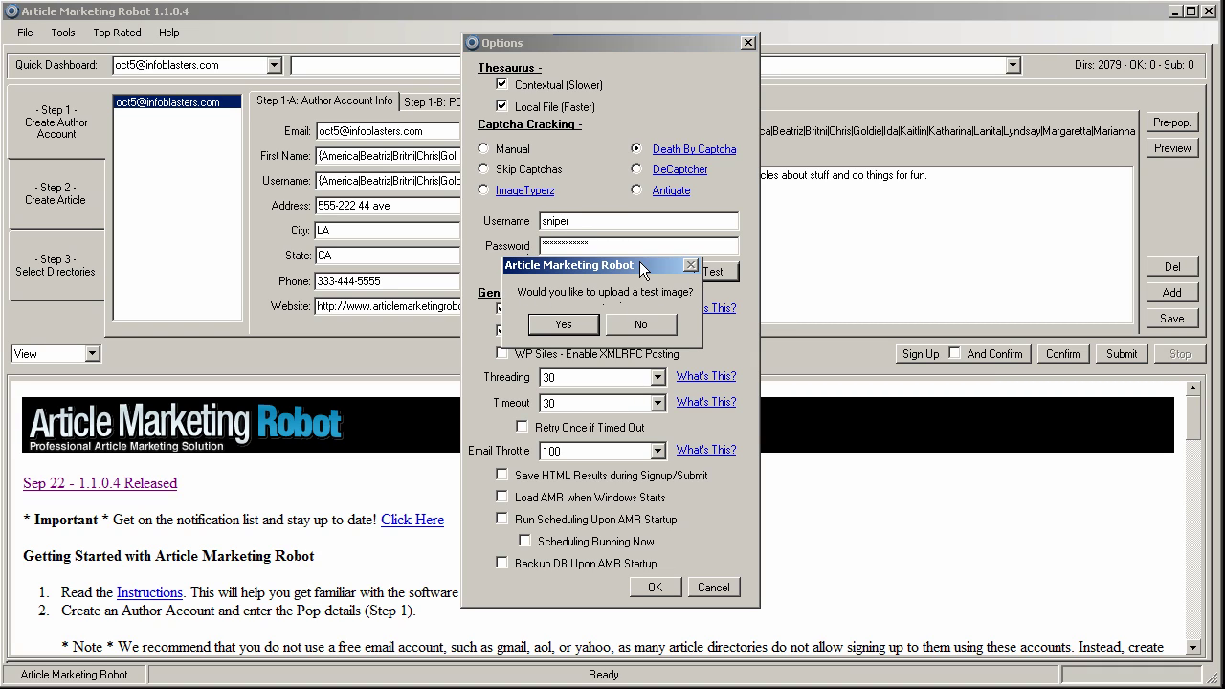
- Upload a test captcha, view the solved image, and dismiss the 3216,321 balance success message
left_click_drag(640, 263, 636, 238)
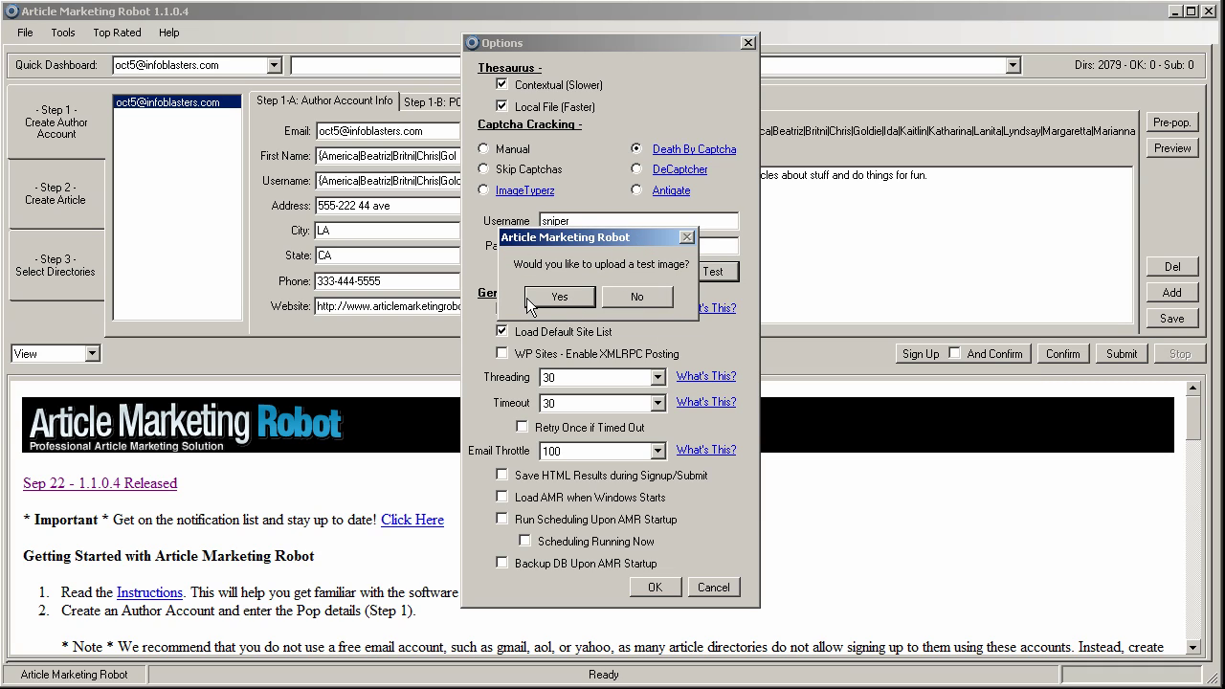
left_click(566, 300)
left_click(552, 304)
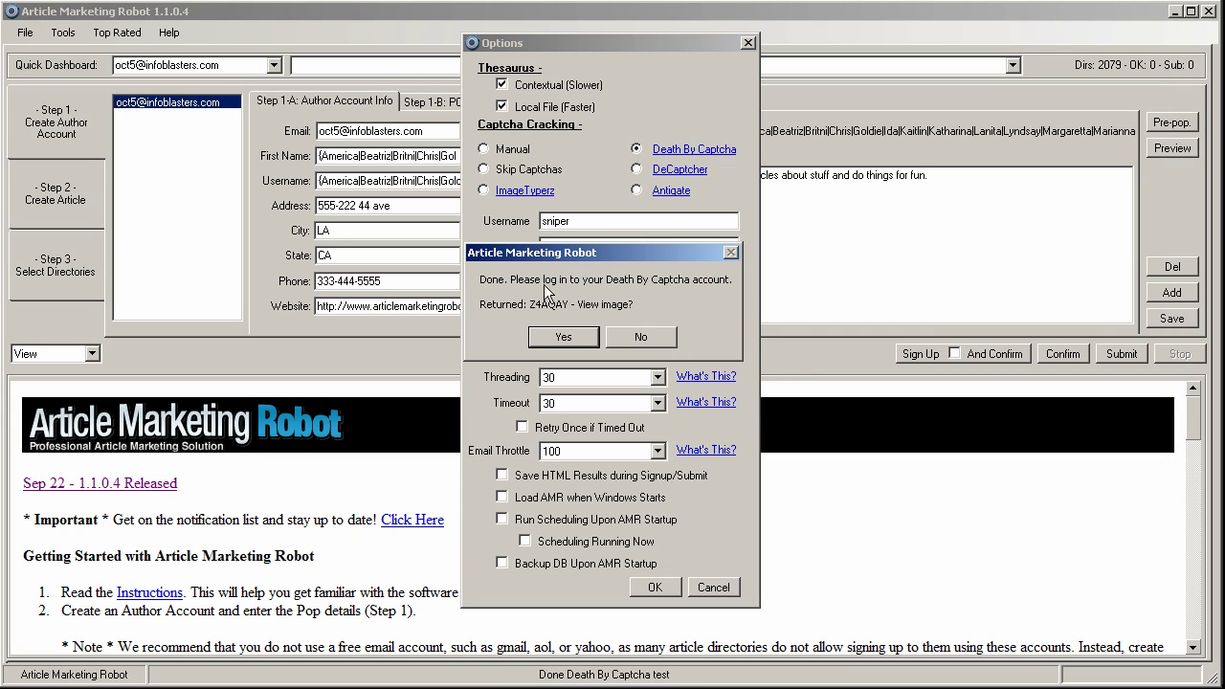
left_click(552, 340)
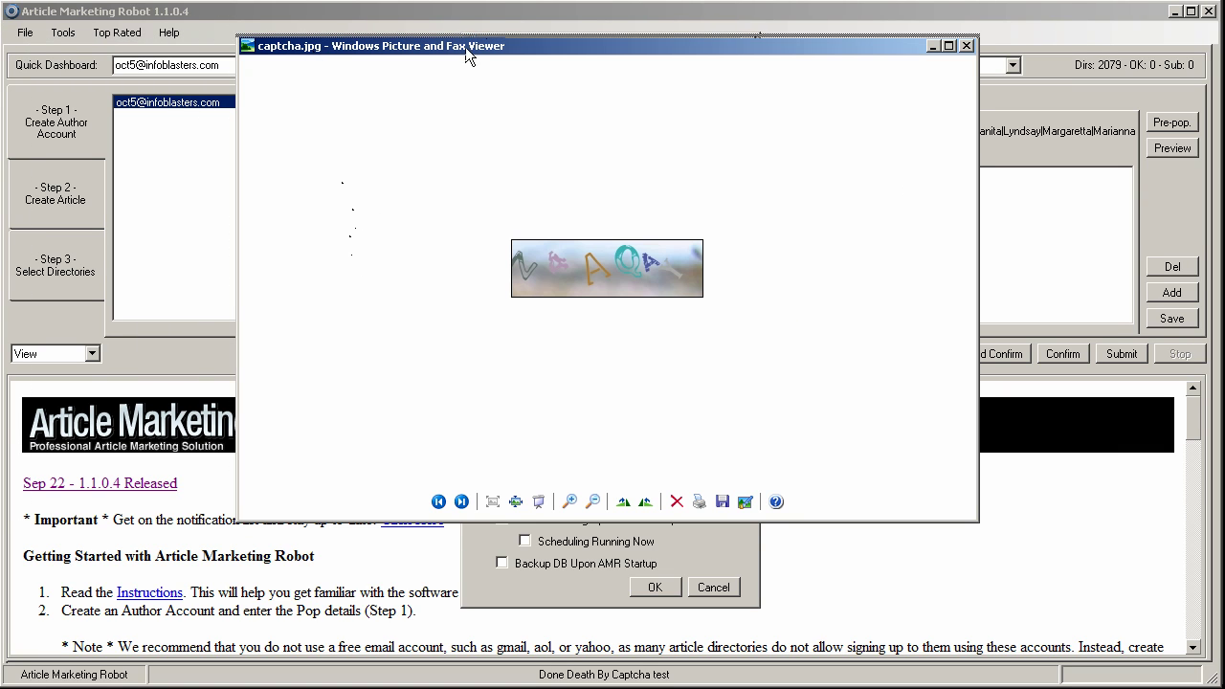
left_click_drag(465, 47, 849, 0)
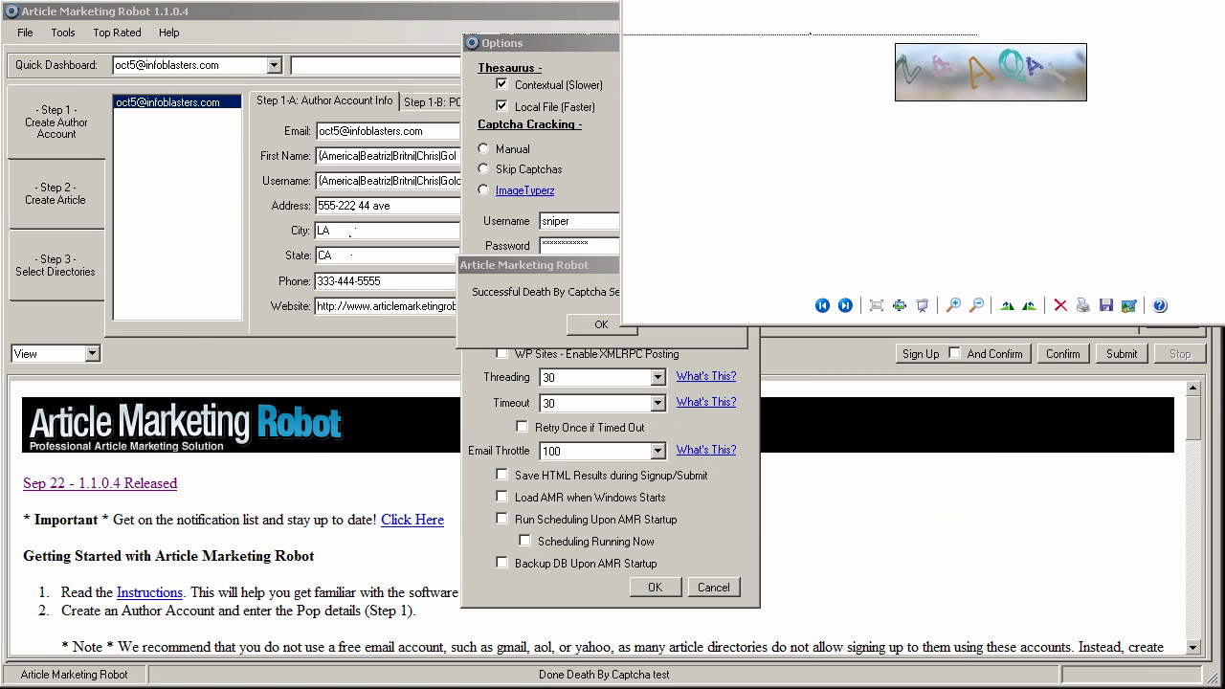
left_click_drag(493, 264, 284, 259)
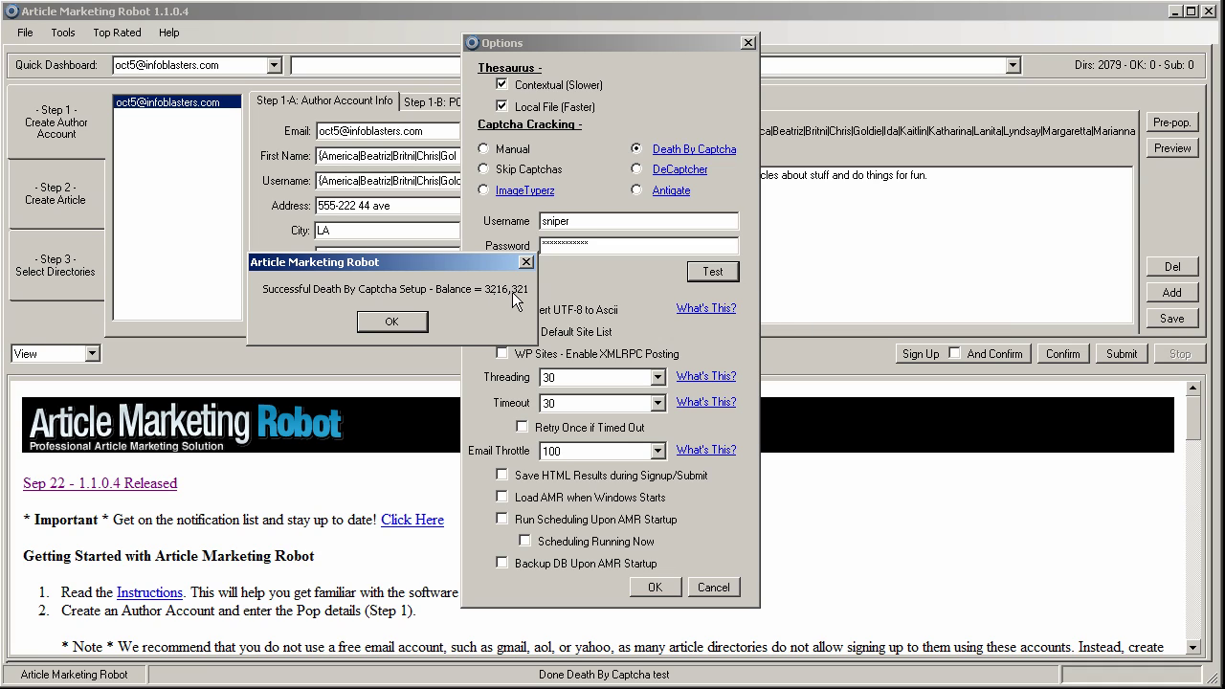
left_click_drag(374, 262, 607, 153)
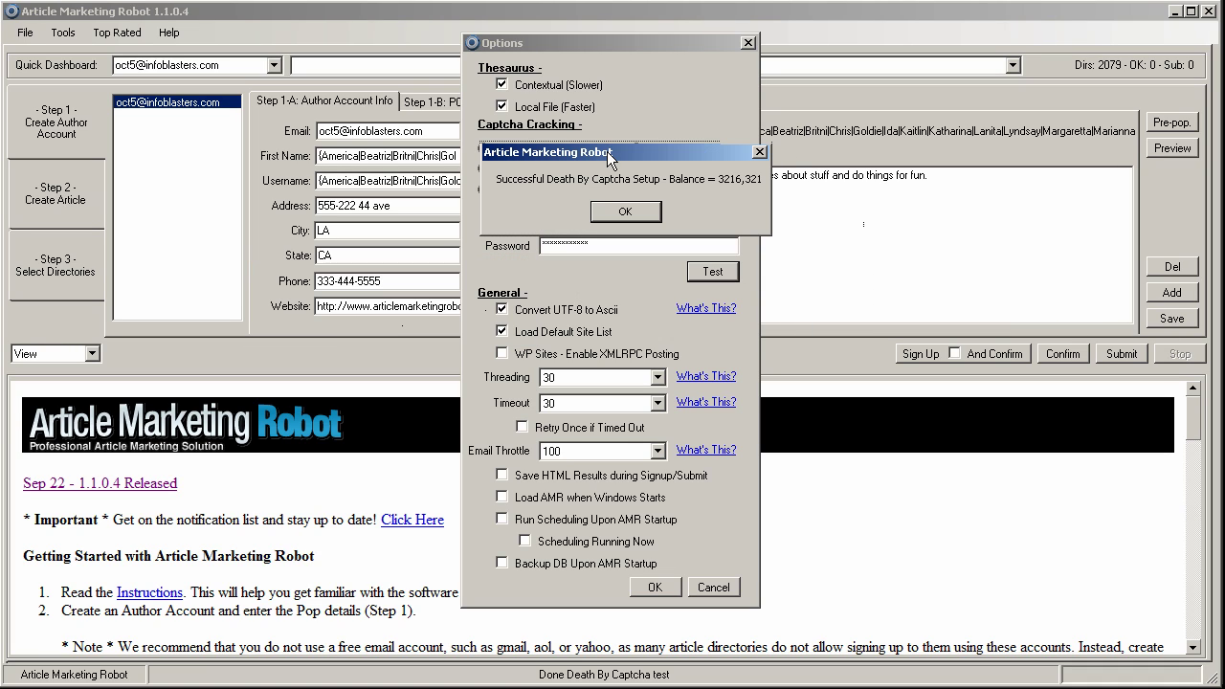
left_click(617, 207)
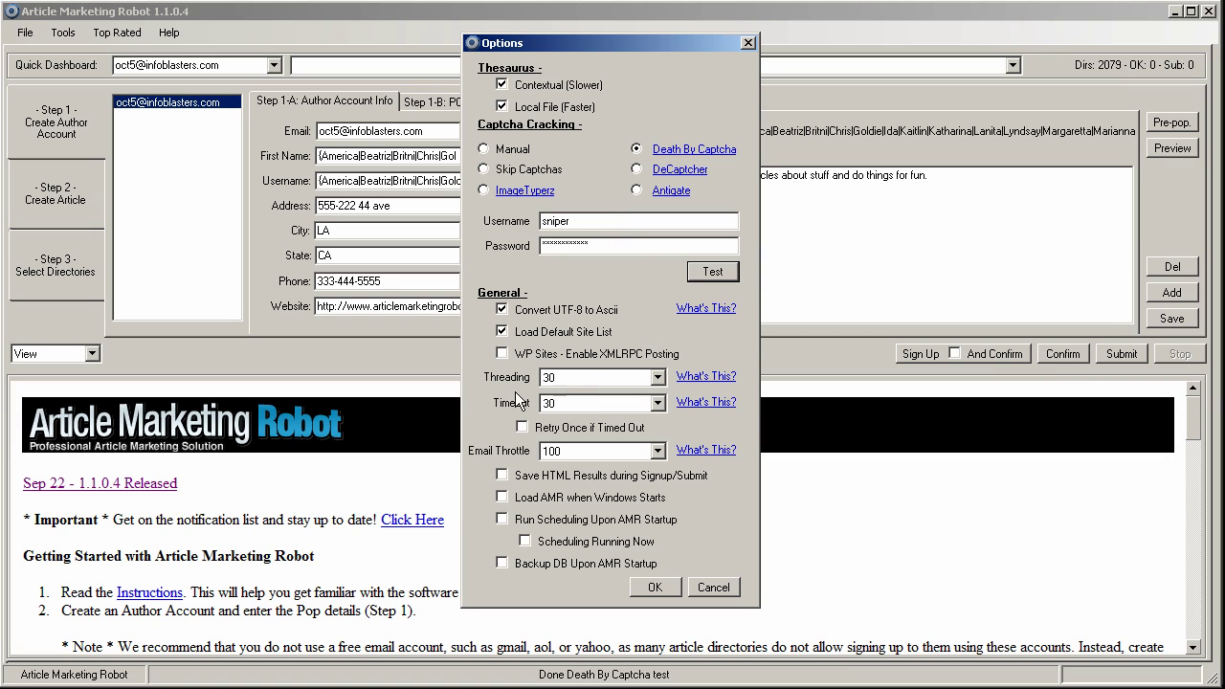
left_click(658, 378)
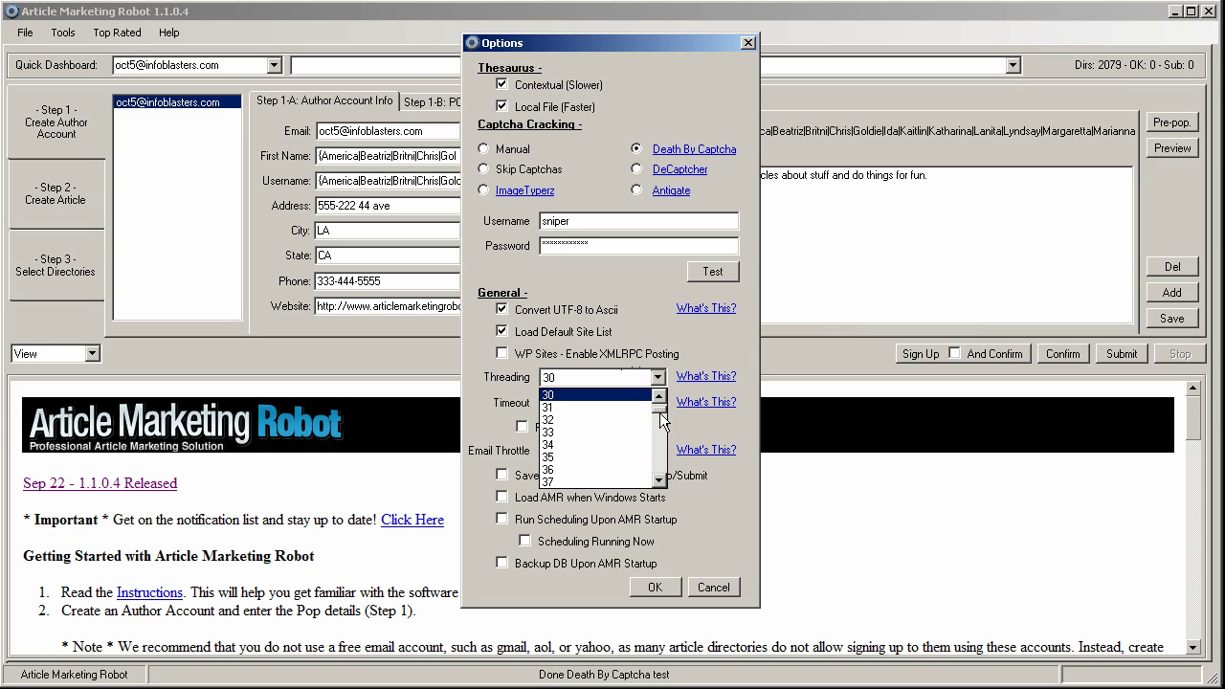
left_click_drag(661, 414, 660, 398)
left_click(597, 394)
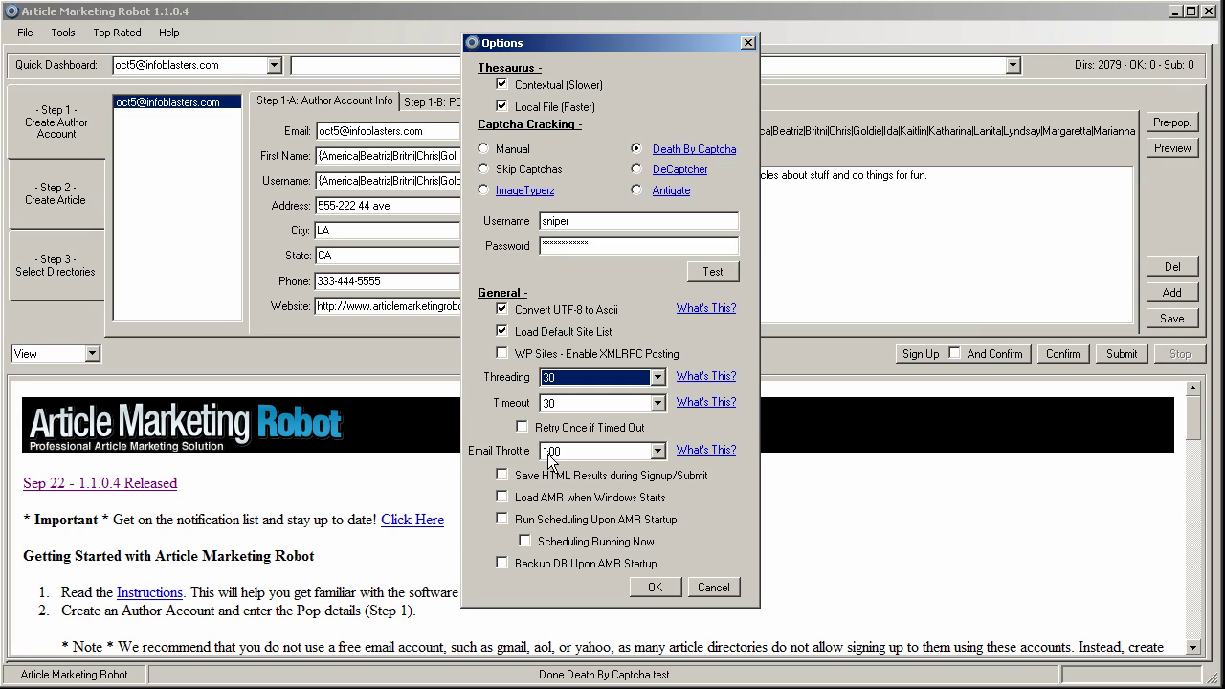
left_click(599, 403)
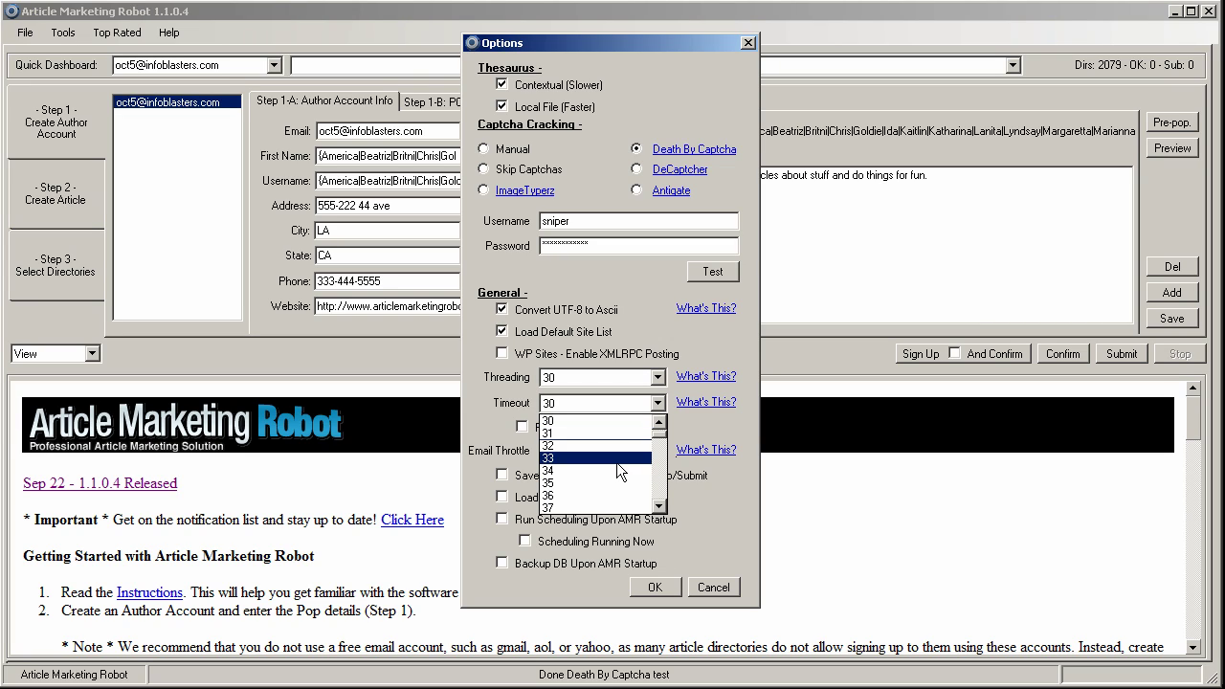
left_click(587, 403)
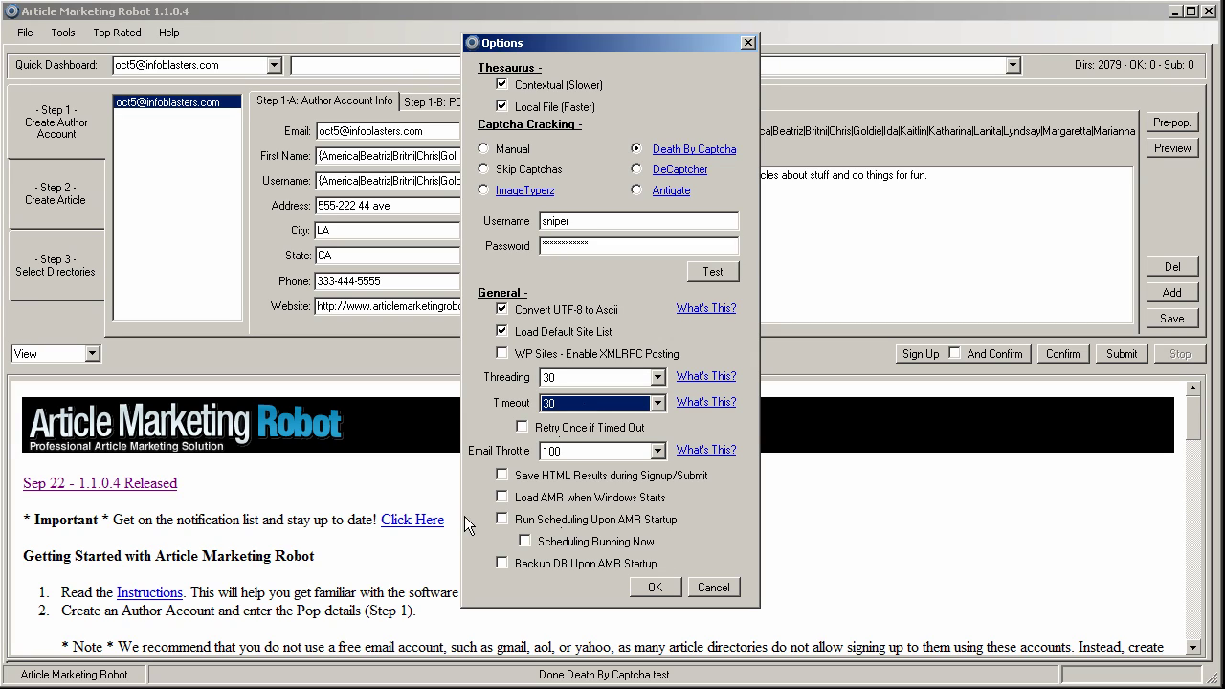
- Toggle Save HTML Results and accept the Options with OK
left_click(501, 476)
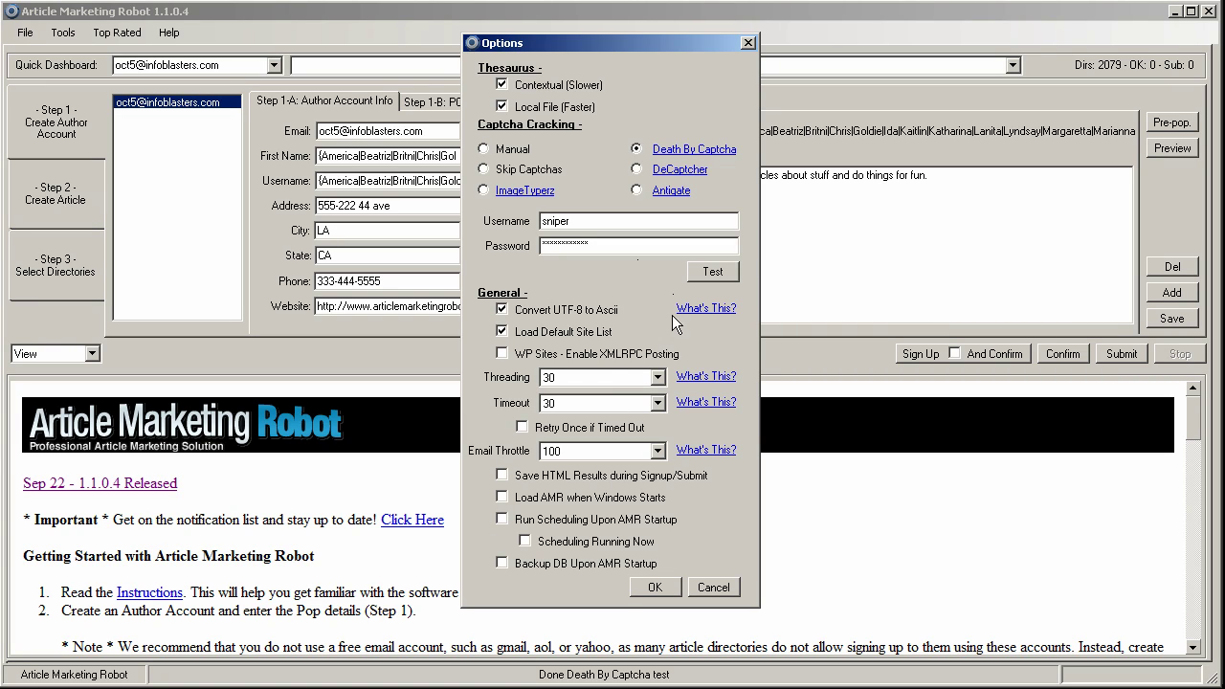
left_click(654, 590)
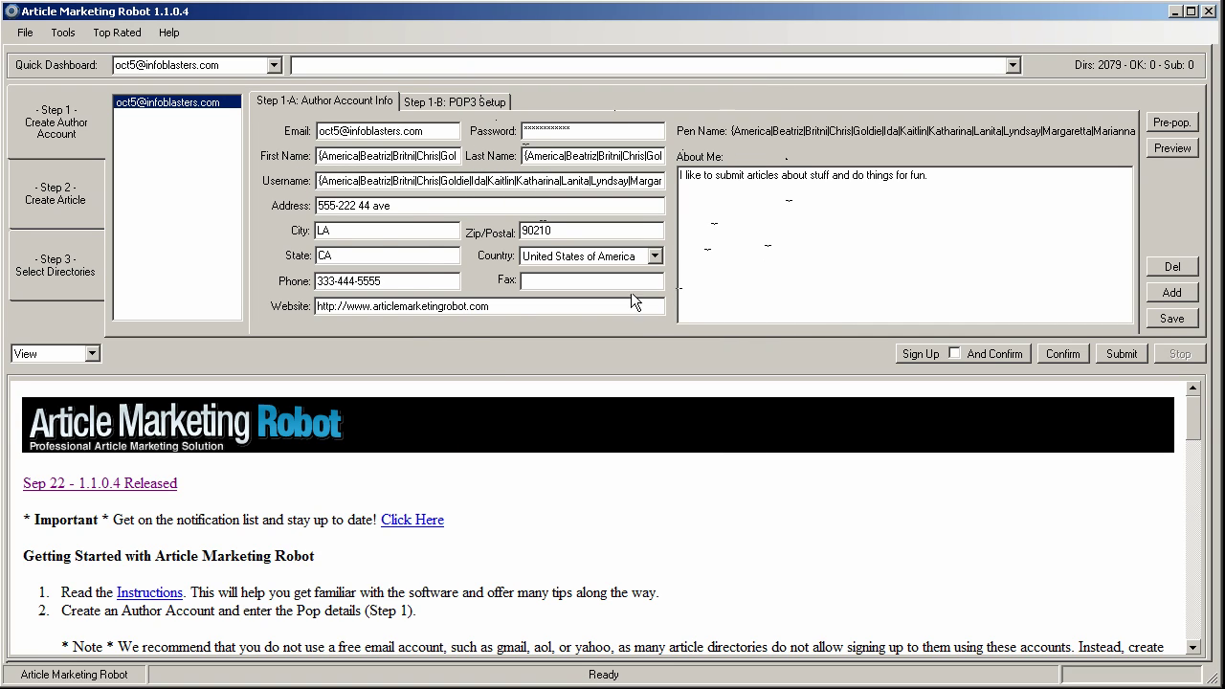
- Show the directory list and try ticking, then unticking, all sites
left_click(44, 270)
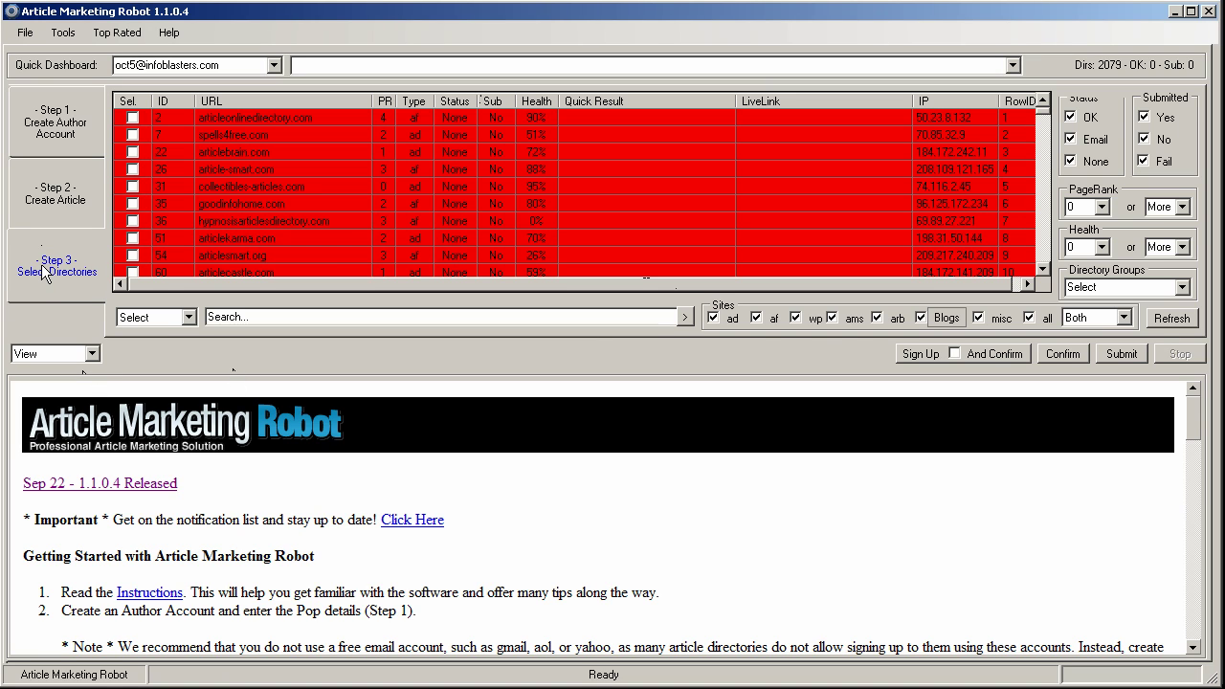
left_click(187, 317)
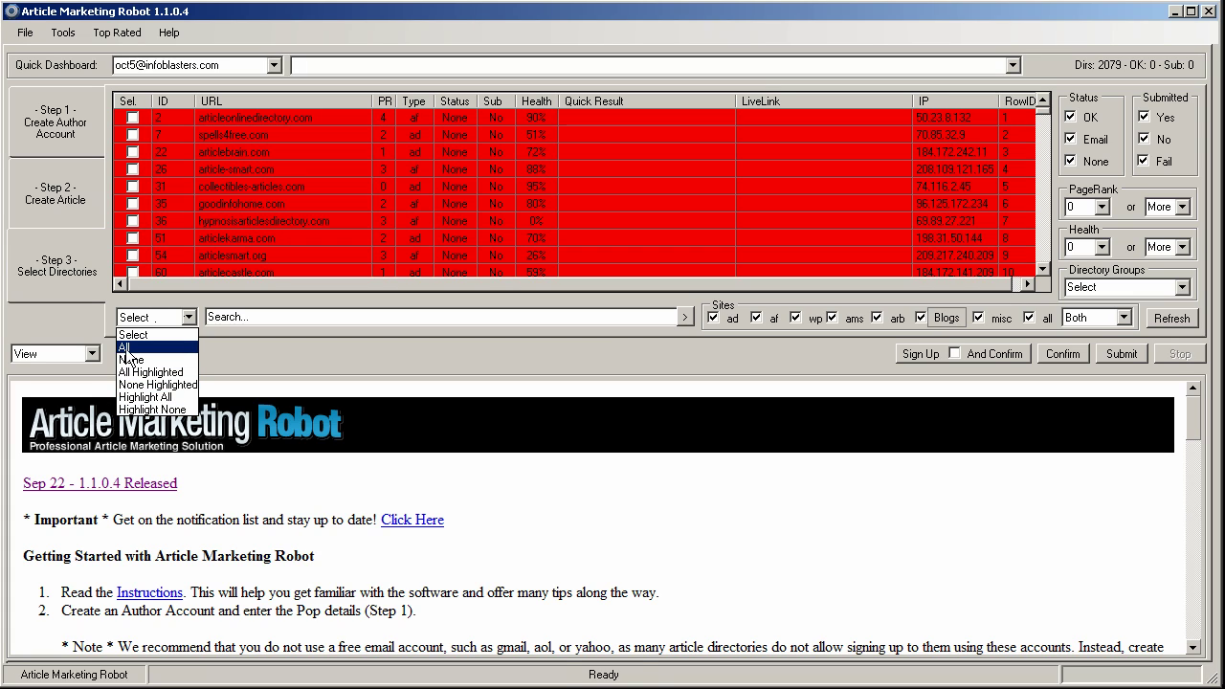
left_click(129, 349)
left_click(187, 318)
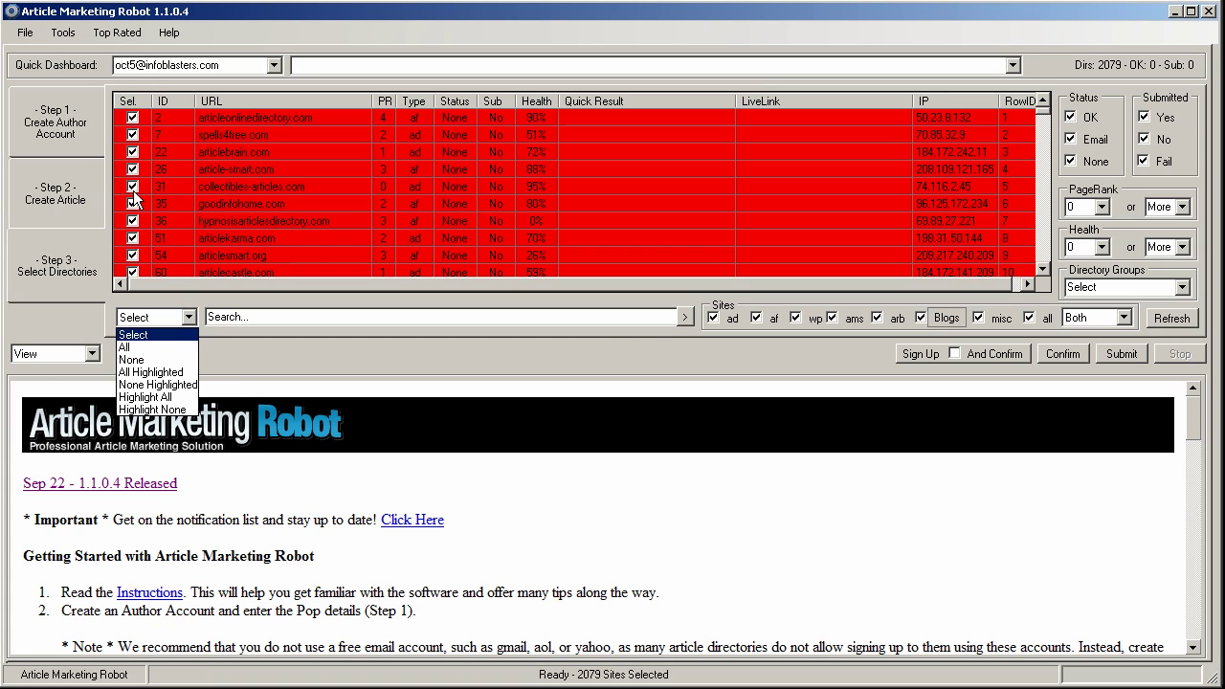
left_click(131, 360)
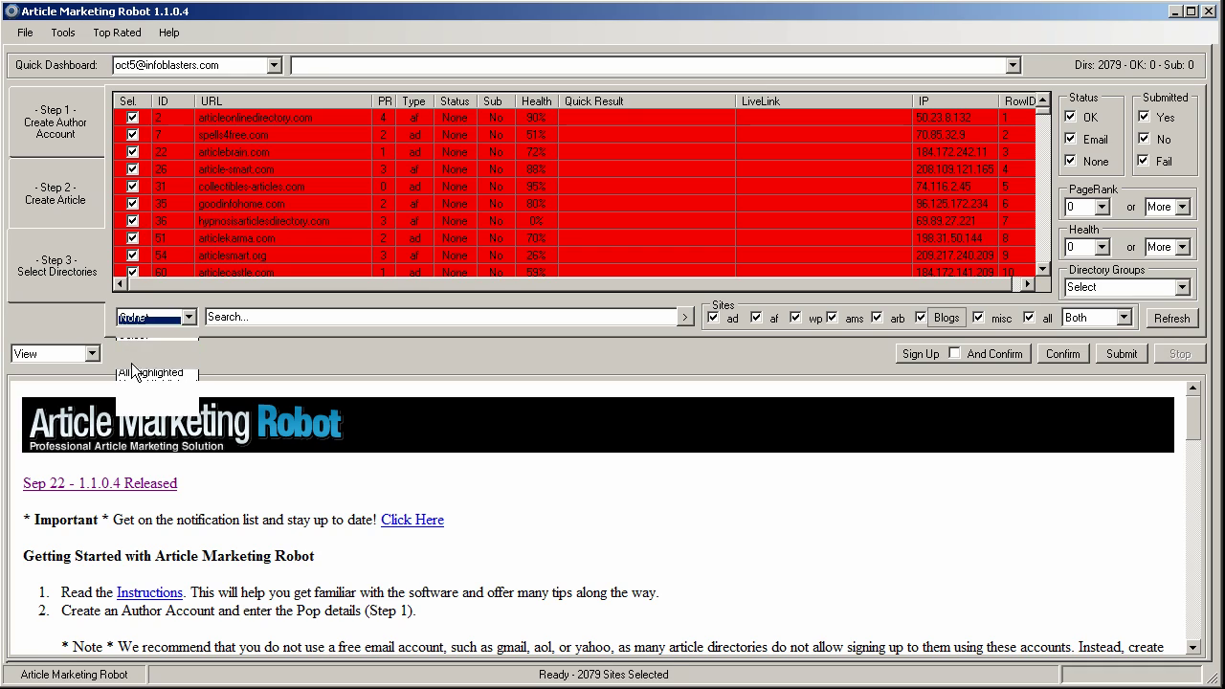
left_click(188, 318)
- Highlight the first six directory rows, then tick and untick only those rows
left_click(577, 116)
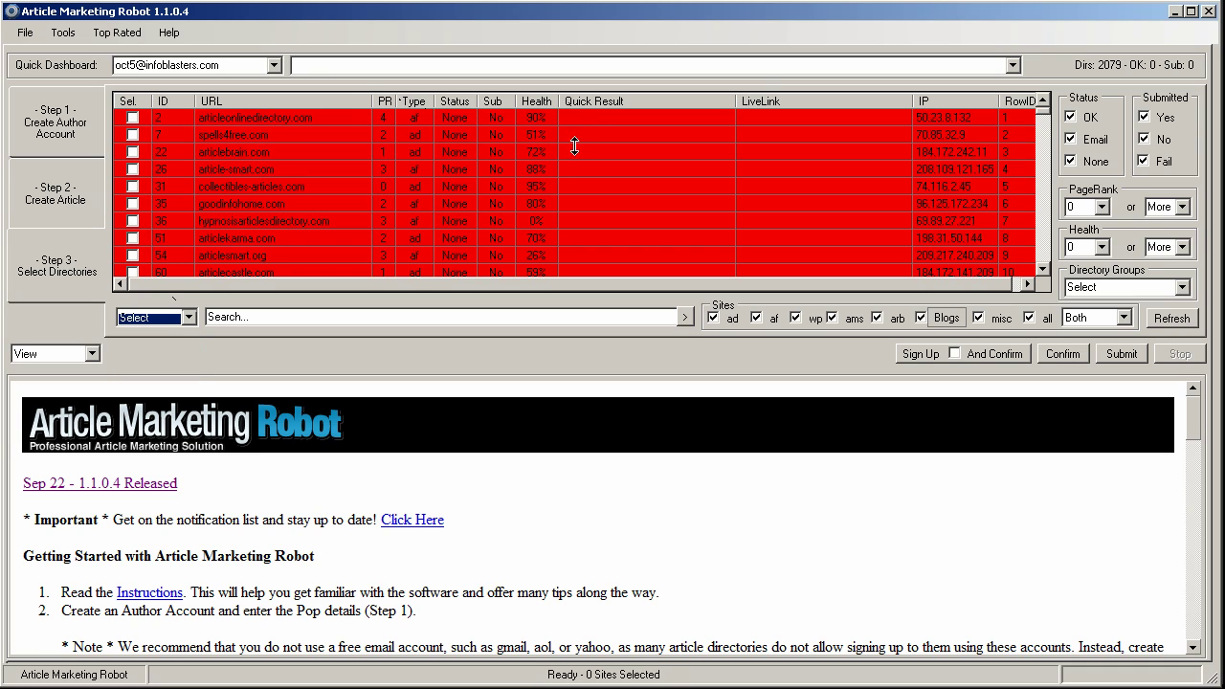
left_click(577, 120)
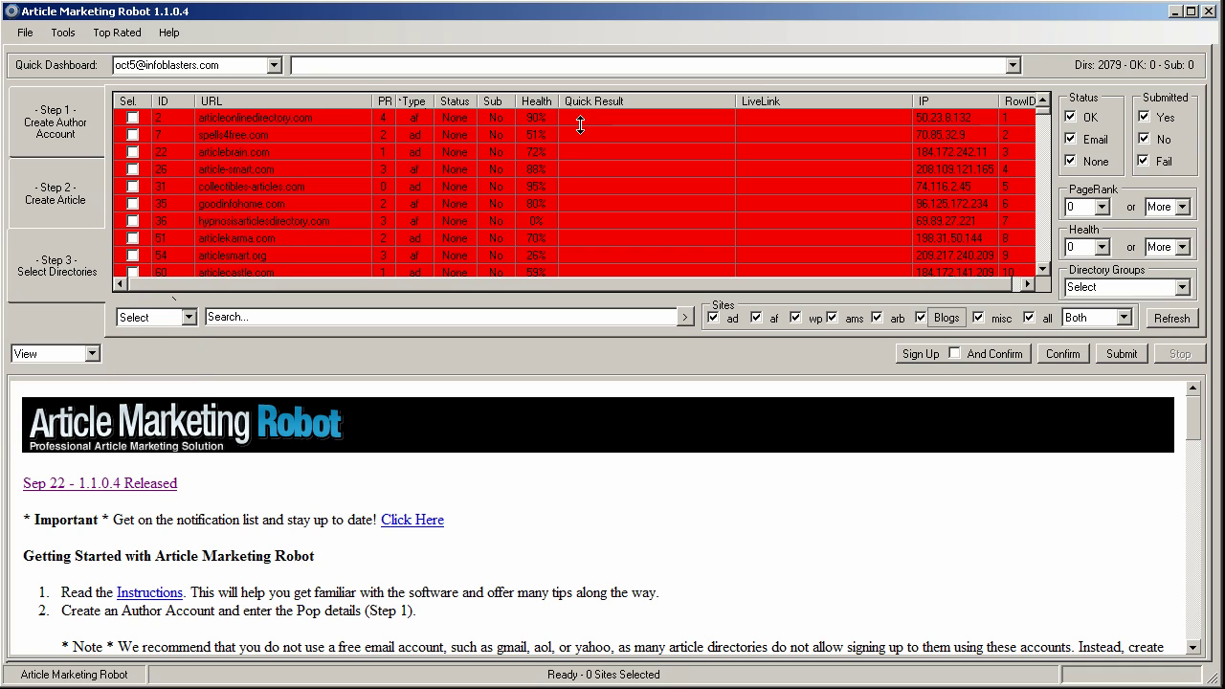
left_click(573, 205, "shift")
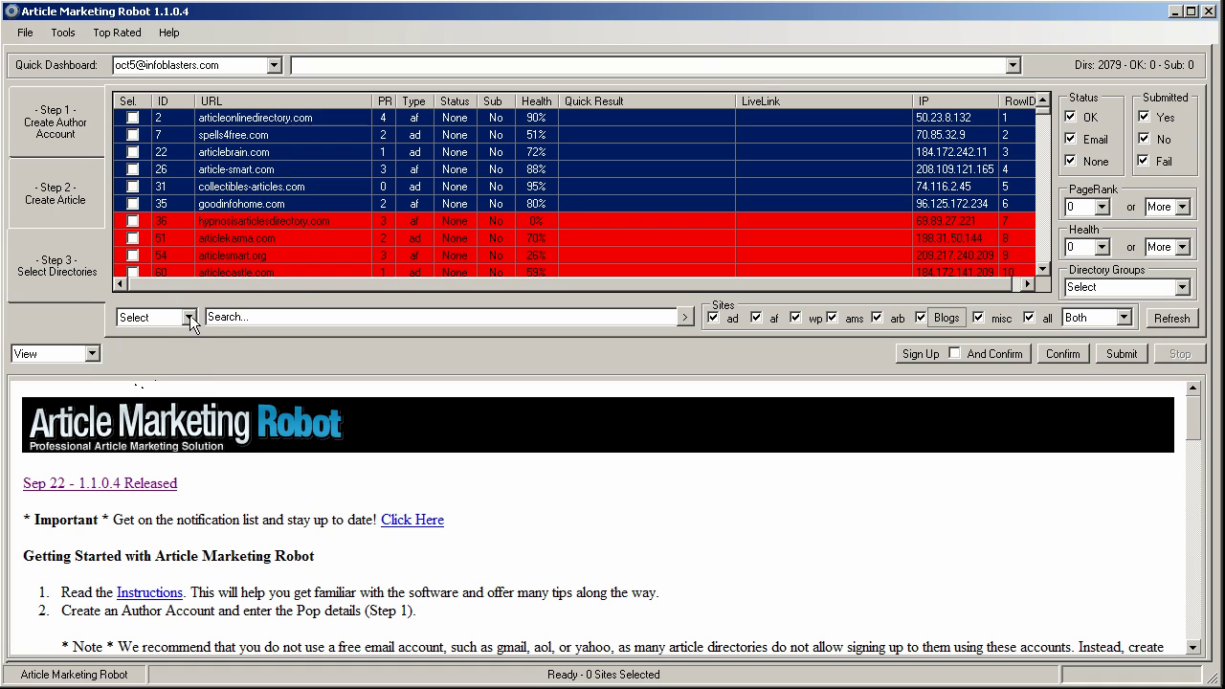
left_click(190, 317)
left_click(138, 372)
left_click(186, 315)
left_click(156, 387)
- Highlight every row, tick all 2079 sites, and enable And Confirm
left_click(183, 317)
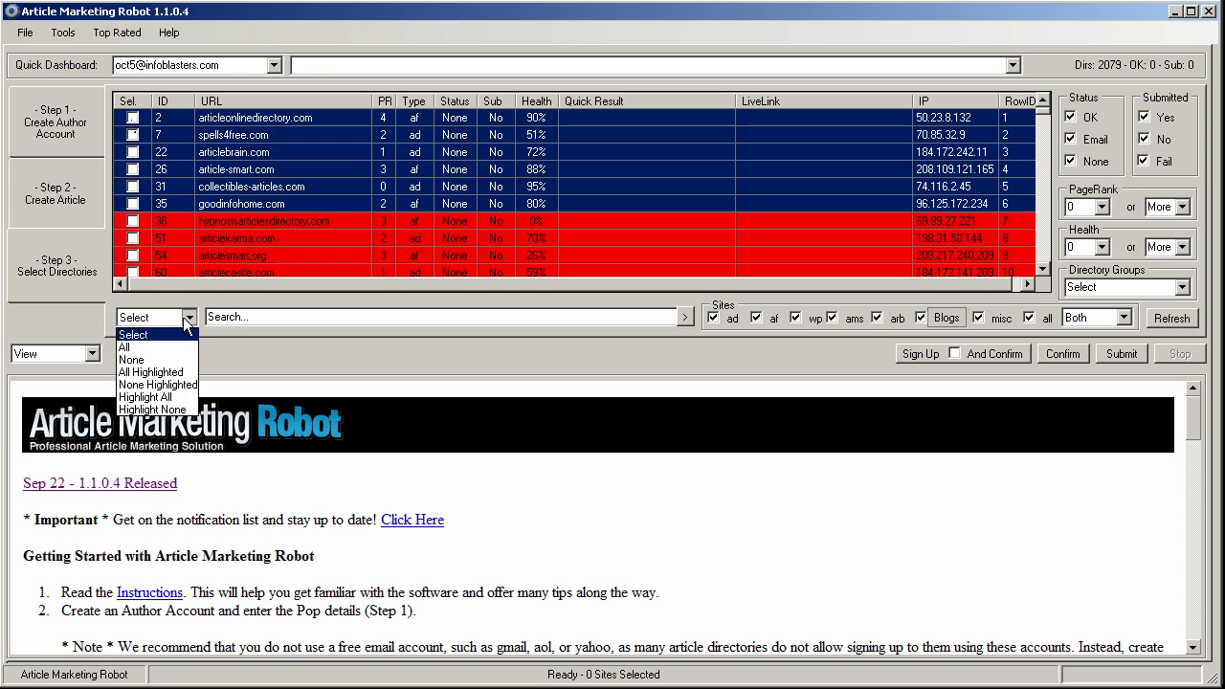
left_click(139, 397)
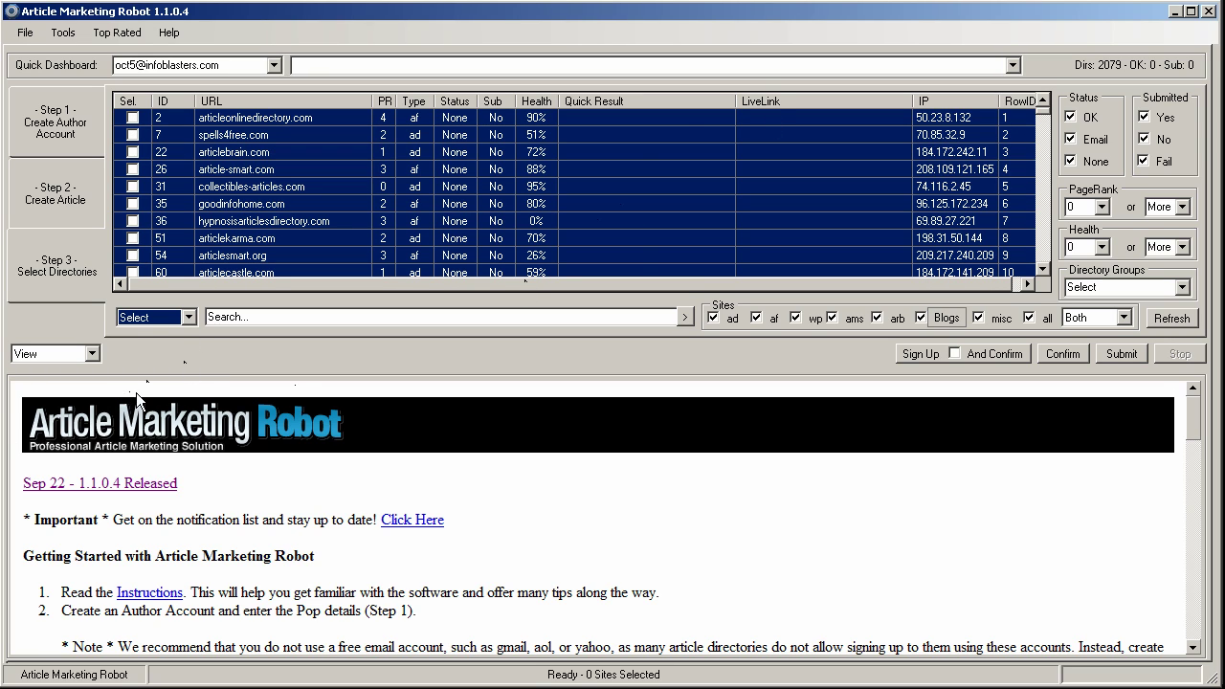
left_click(187, 317)
left_click(147, 344)
left_click(954, 354)
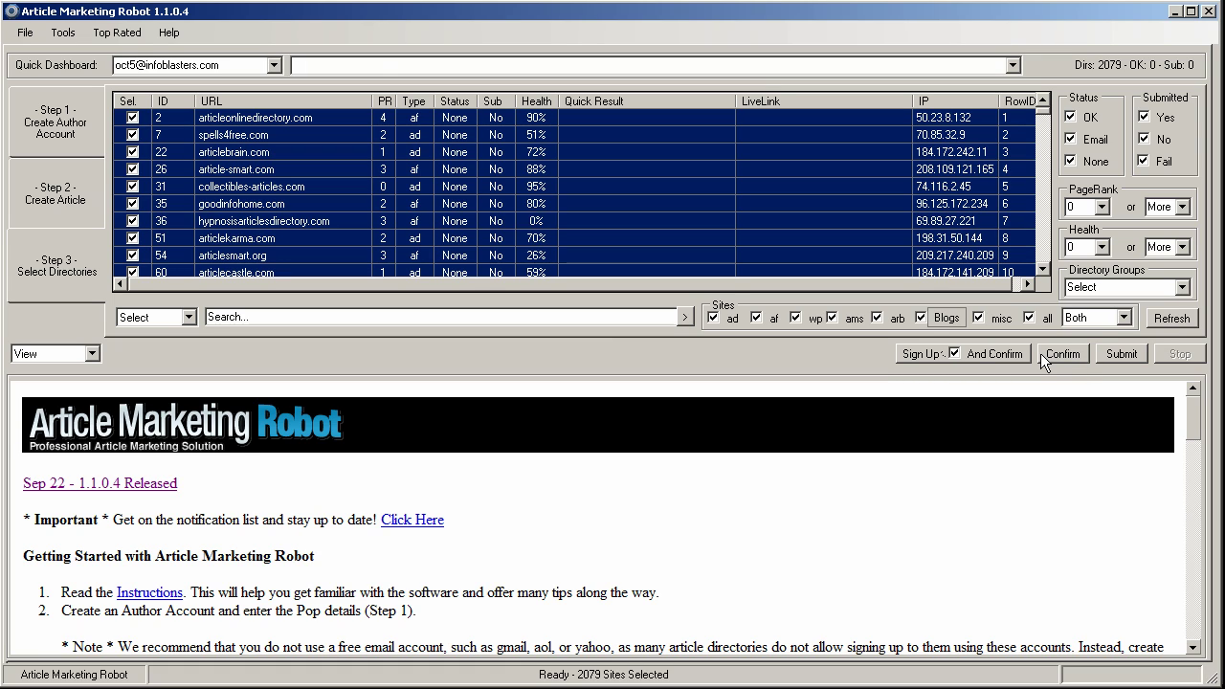
- Turn off And Confirm and run Sign Up, leaving 297 of 2079 directories OK
left_click(954, 354)
left_click(911, 354)
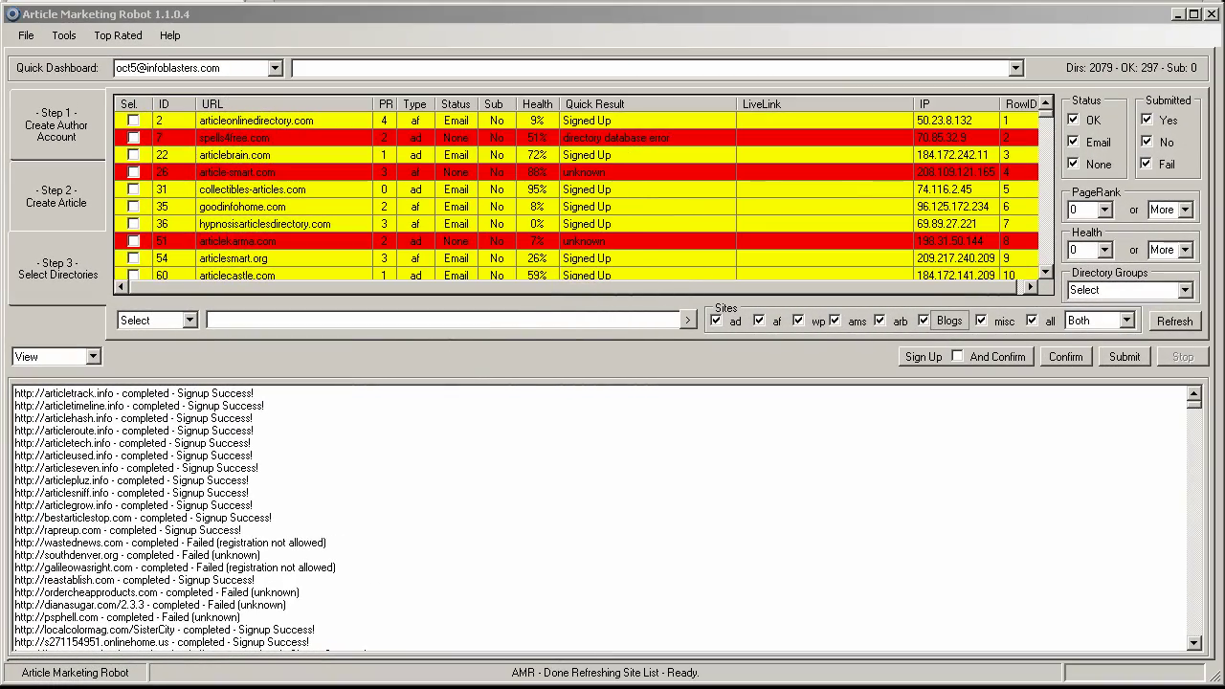
left_click(153, 17)
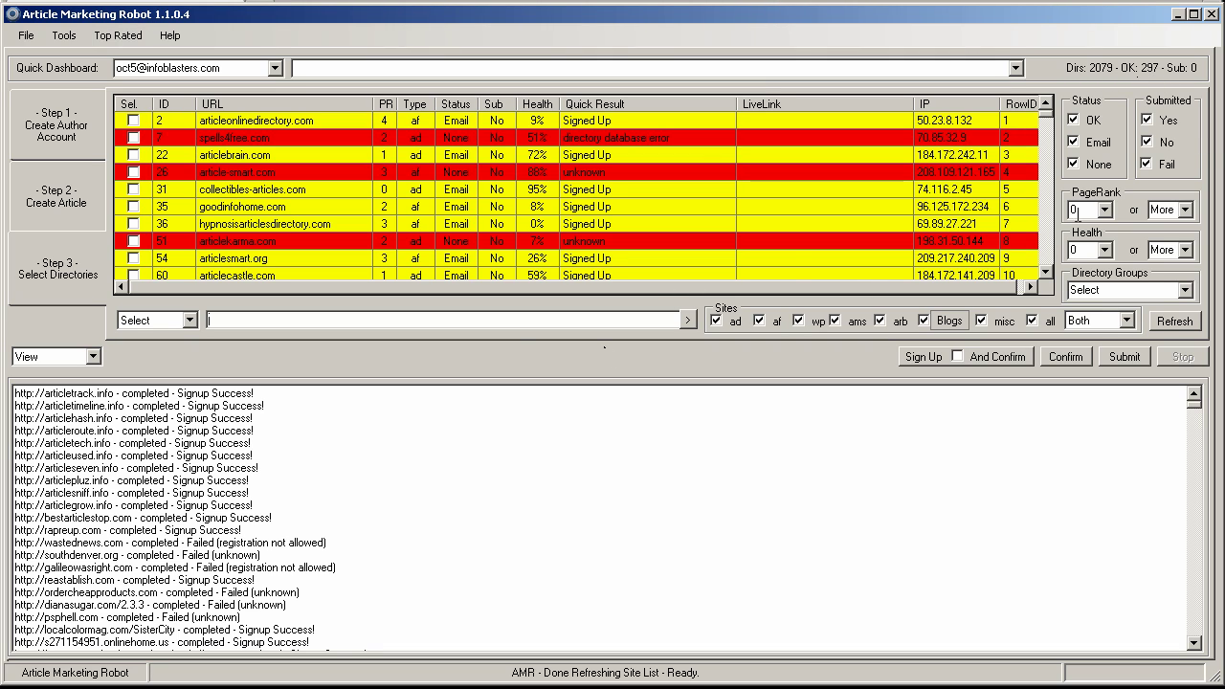
- Scroll the site grid and select the green confirmed directory with ID 1213
left_click_drag(1043, 117, 1043, 134)
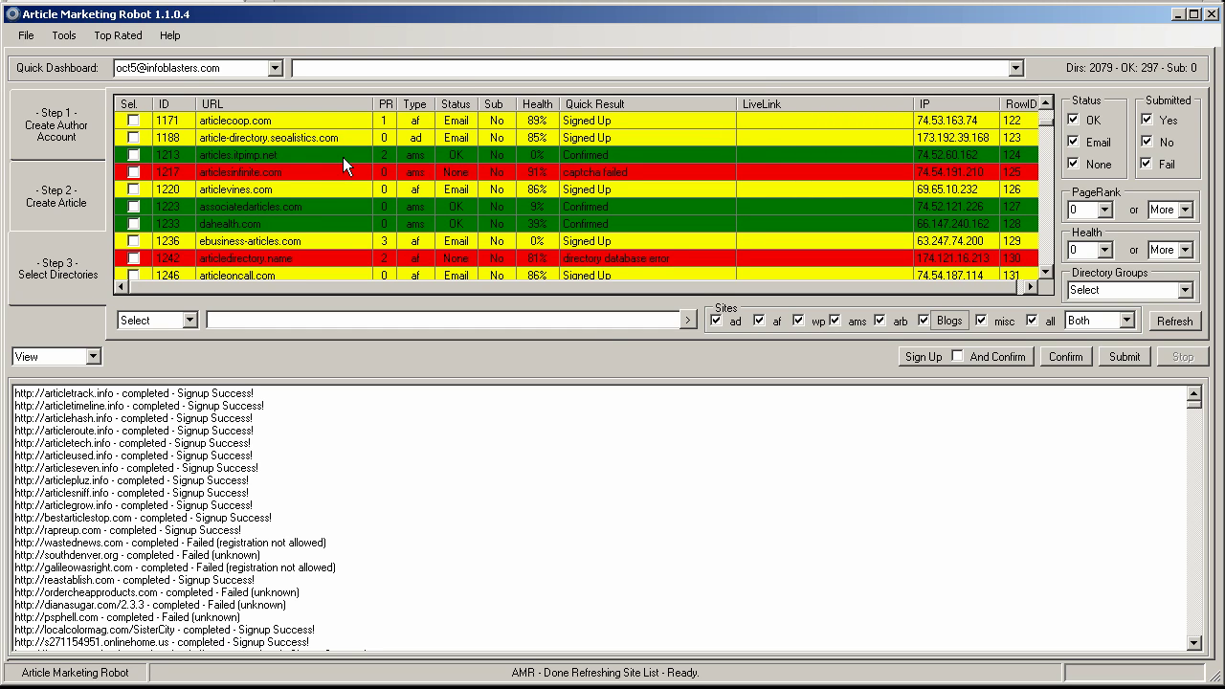
left_click(769, 156)
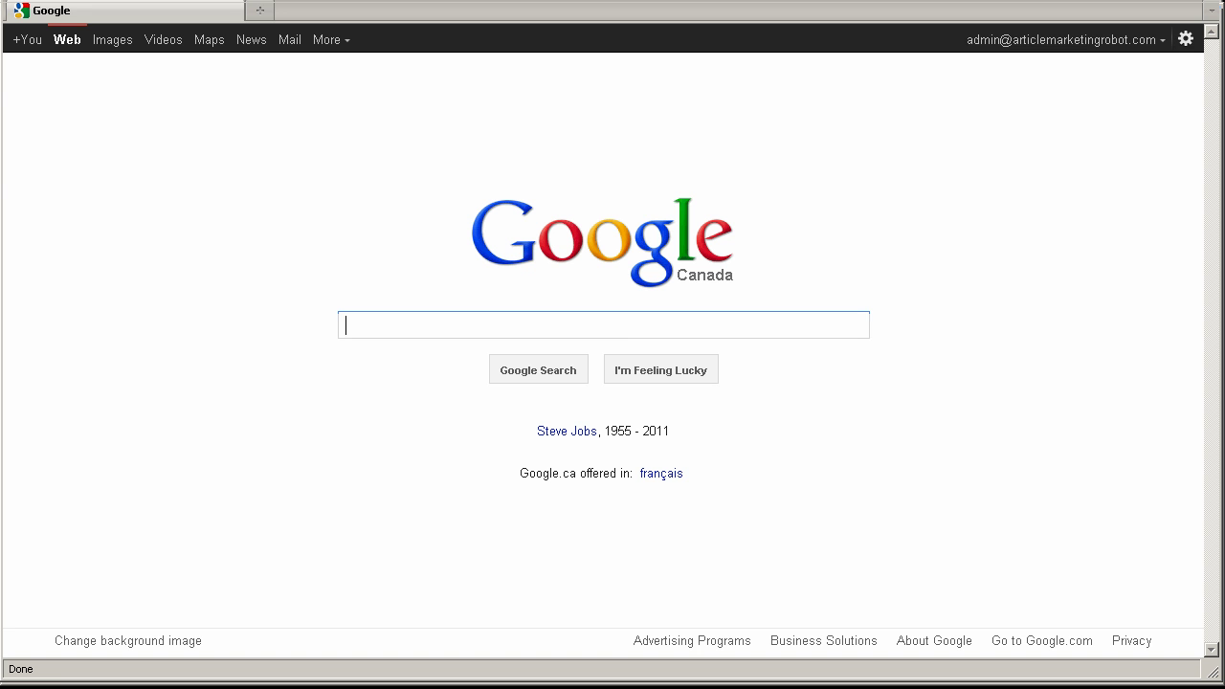
- Go to cPanel webmail via 'webm' and log in with the mailbox's email and password
key("ctrl+l")
type("webm")
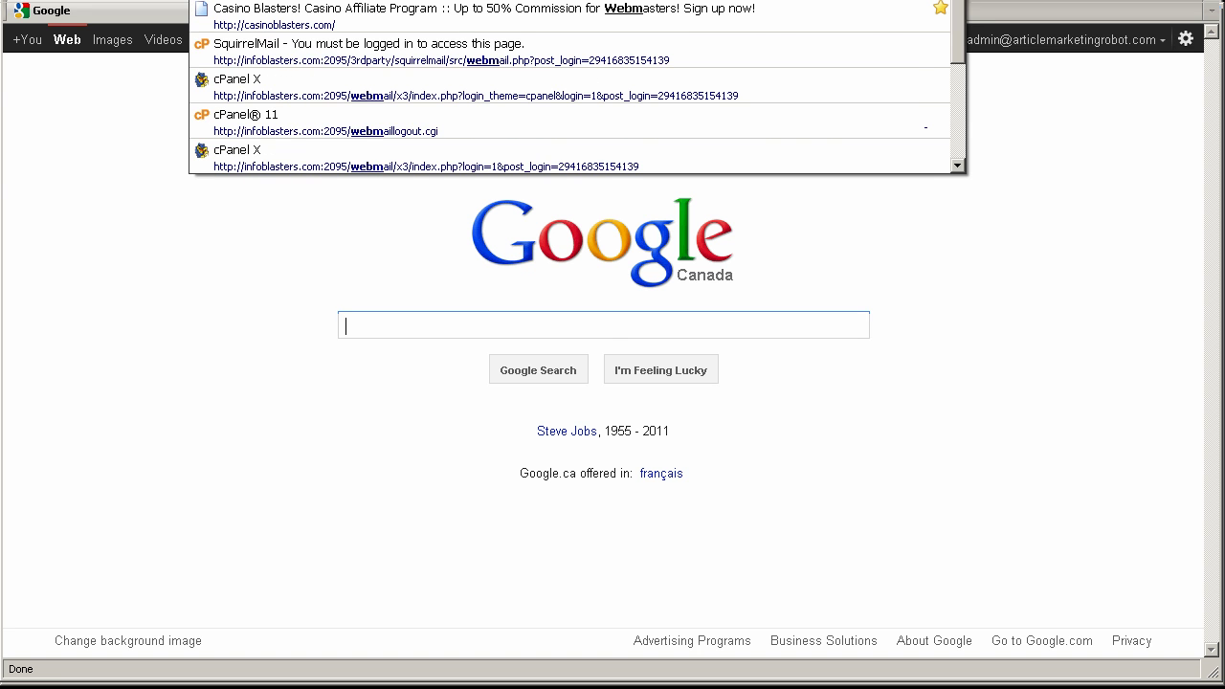
left_click(579, 149)
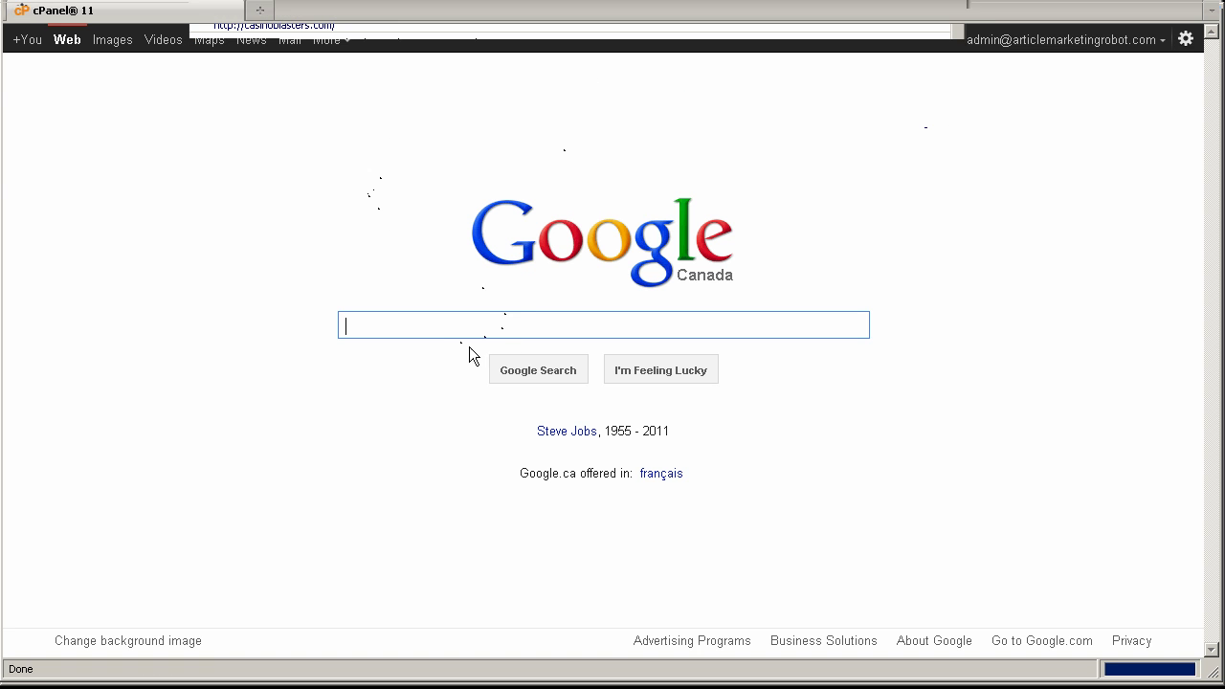
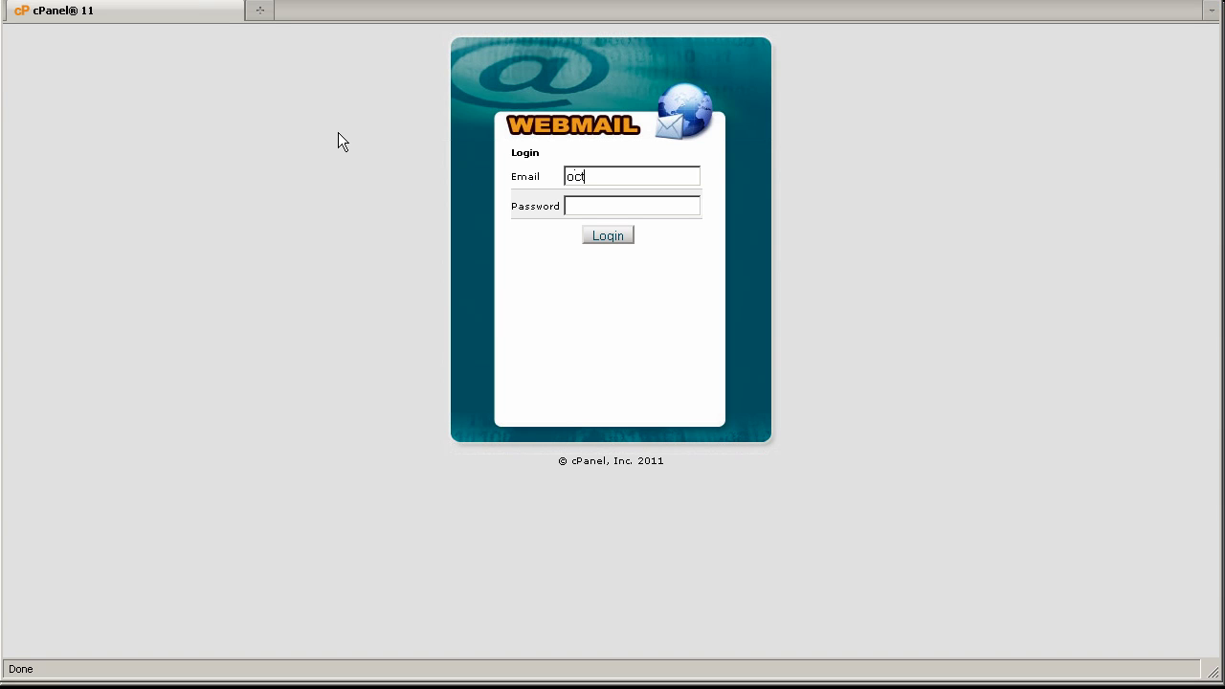
key("Tab")
type("********")
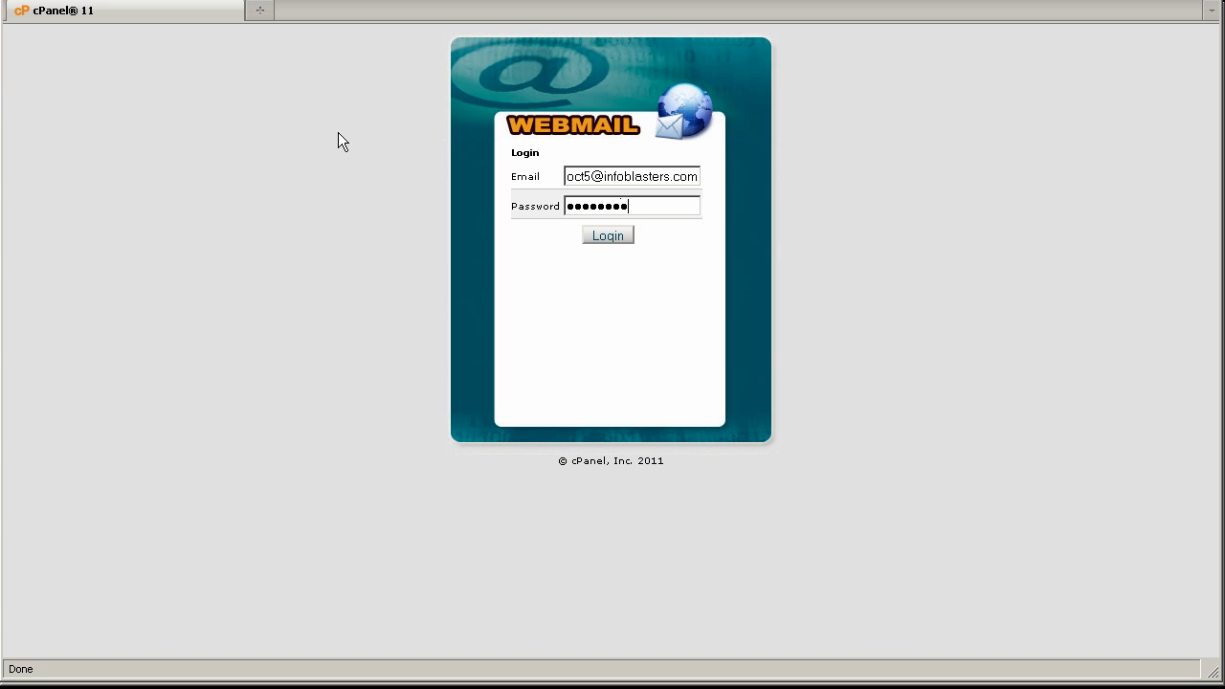
left_click(602, 233)
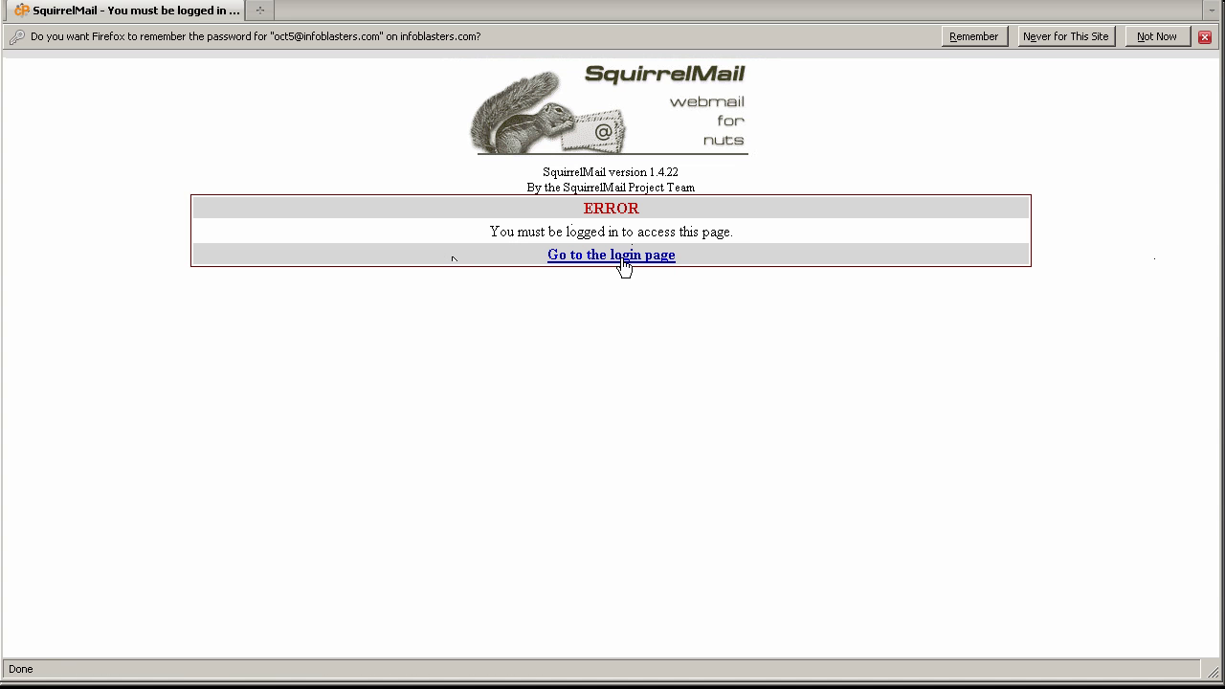
- Read the [Article Juice] username and password email in the inbox, then return to Article Marketing Robot
left_click(621, 259)
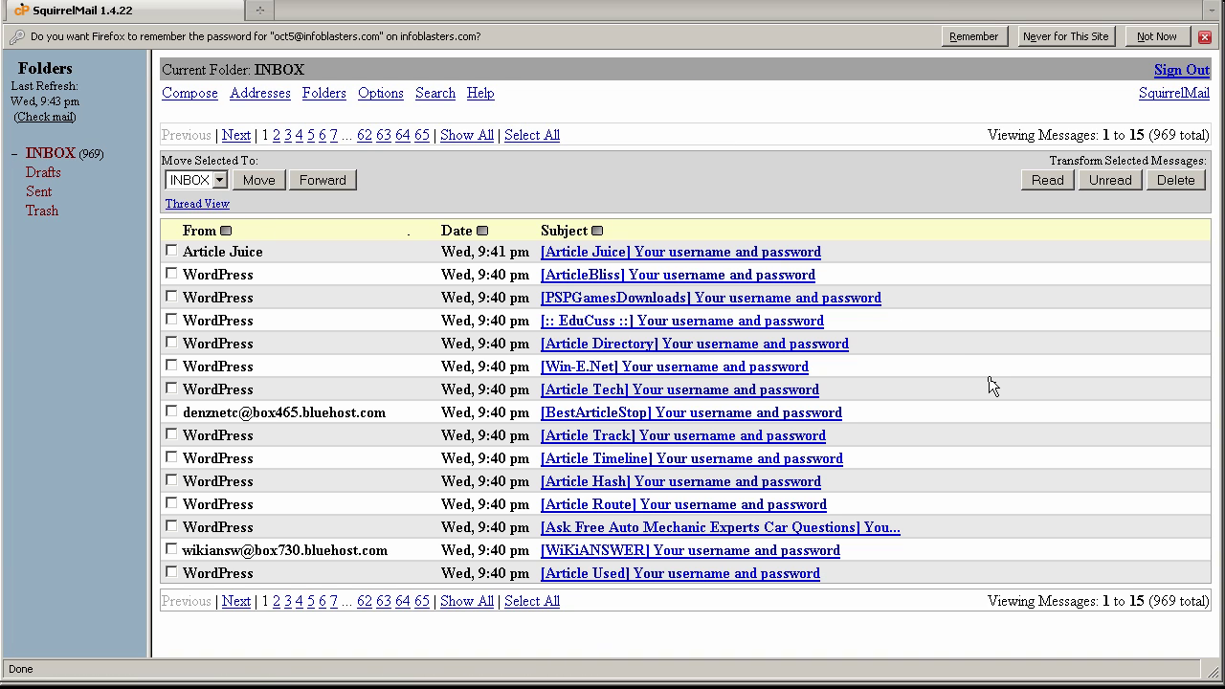
left_click(695, 254)
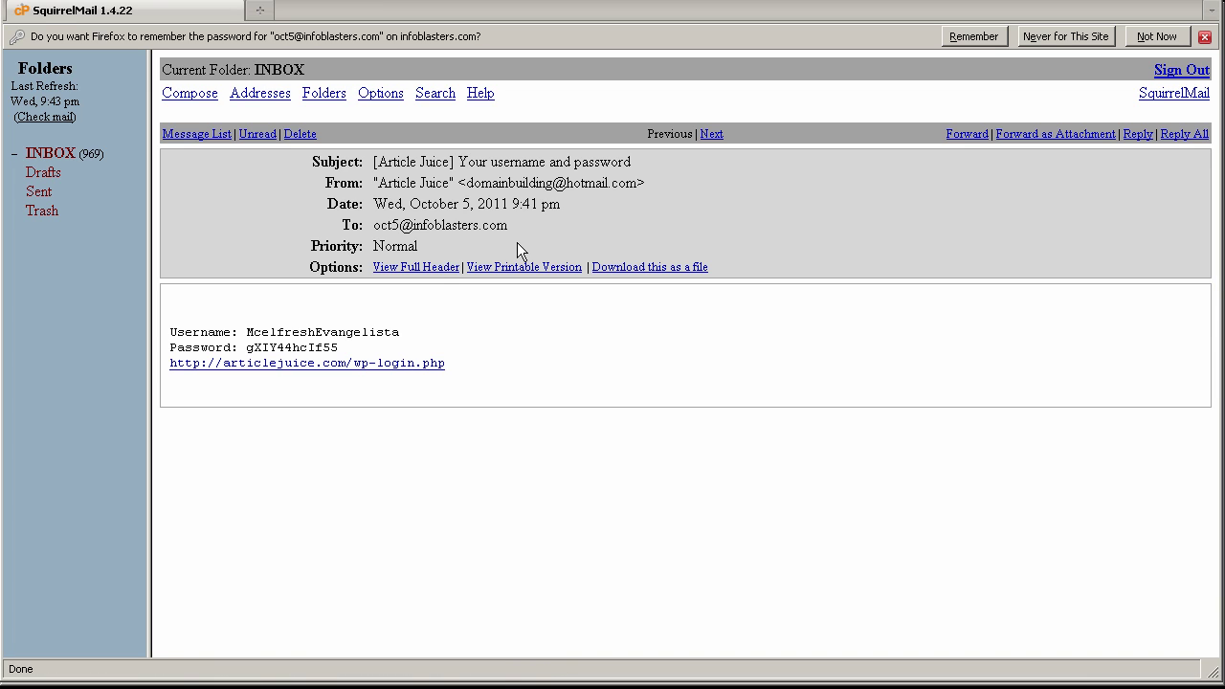
left_click_drag(407, 339, 246, 337)
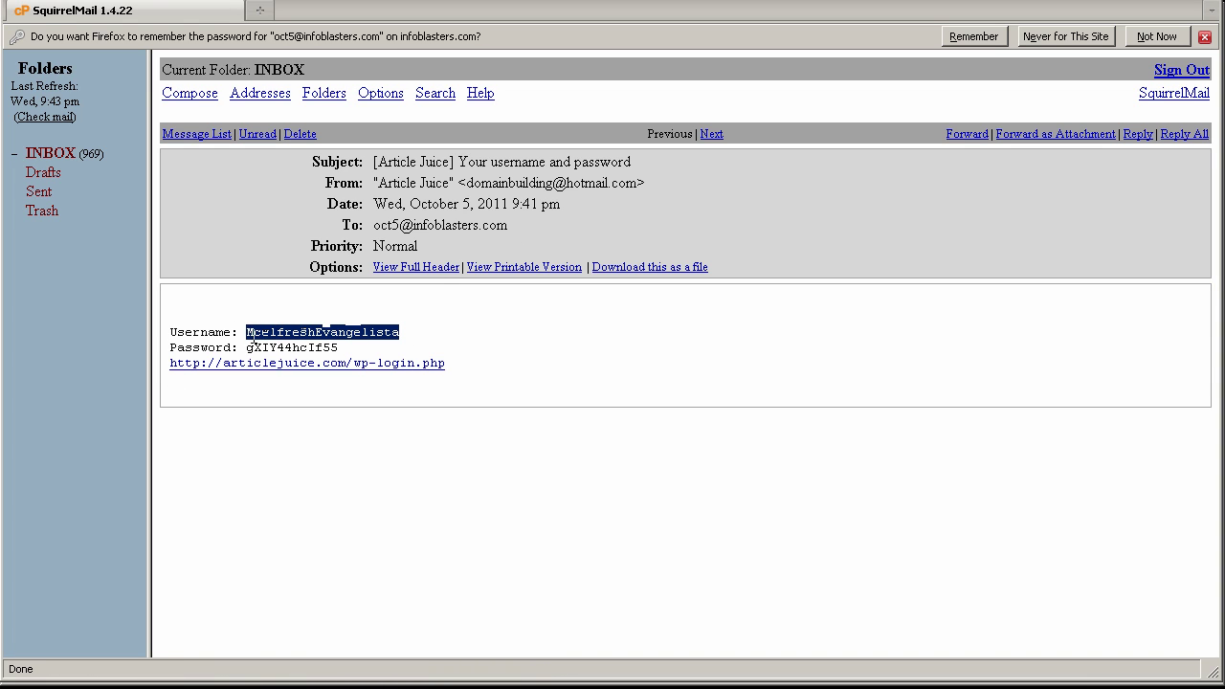
left_click(418, 341)
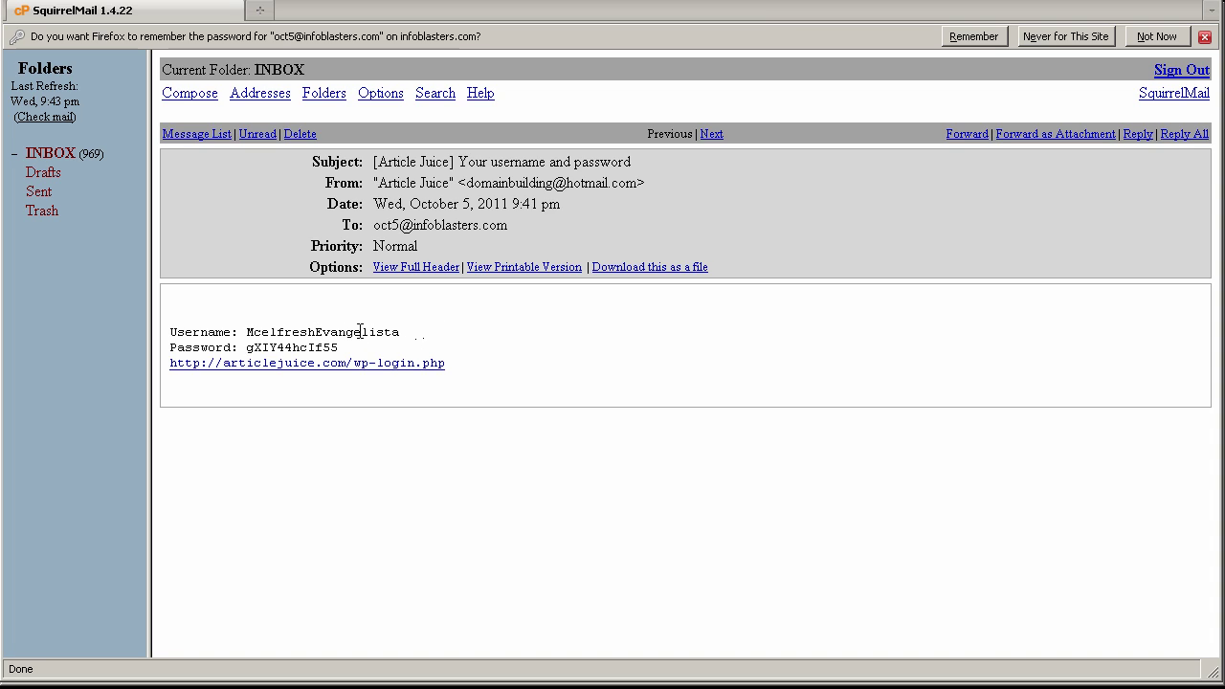
left_click_drag(245, 349, 350, 356)
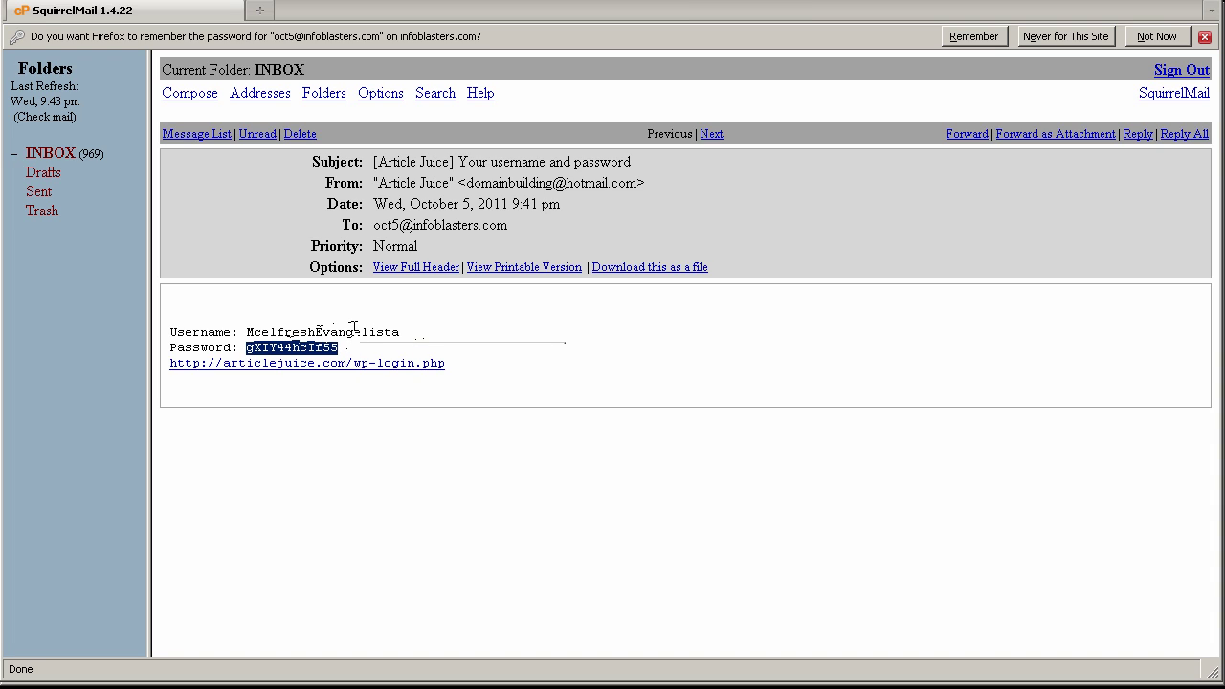
left_click(326, 335)
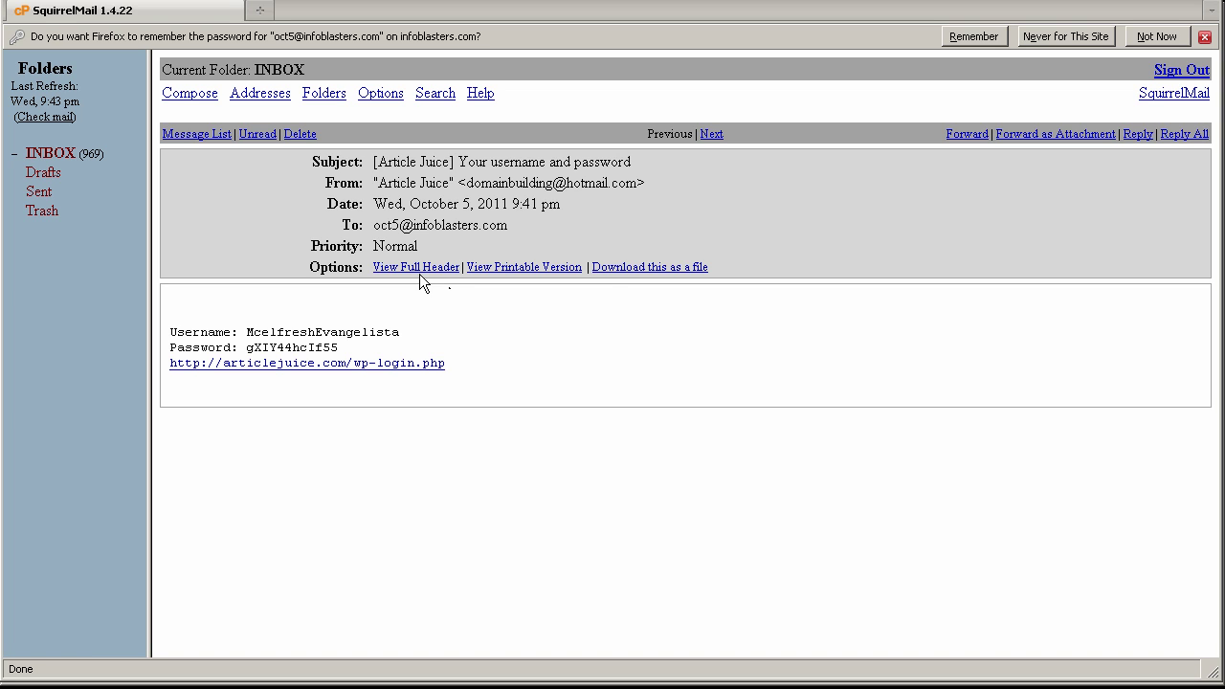
left_click(39, 154)
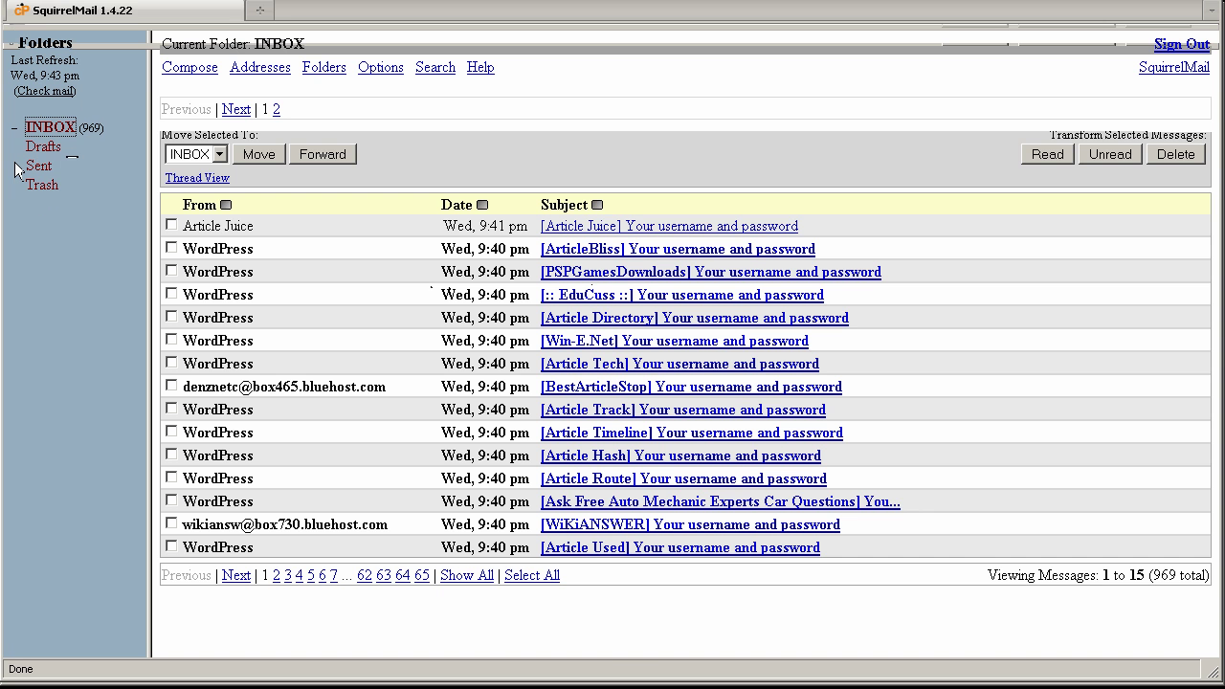
key("alt+Tab")
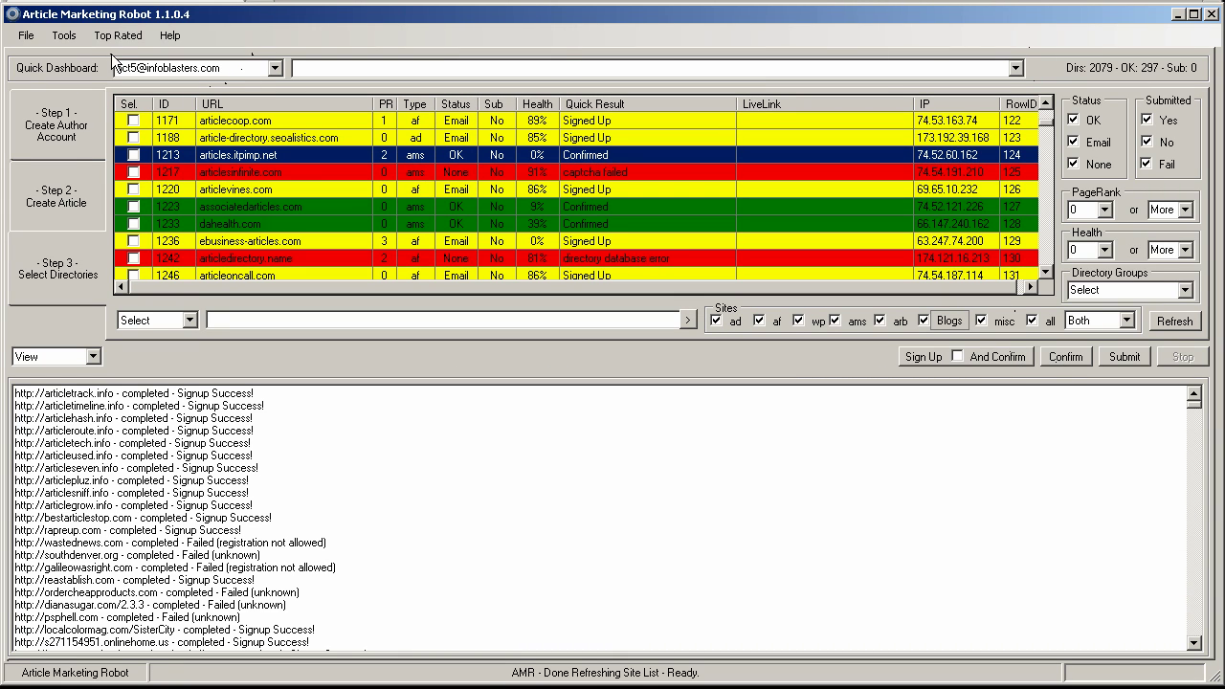
- In Tools > Options, set Email Throttle to 300 and save with OK
left_click(65, 38)
left_click(133, 180)
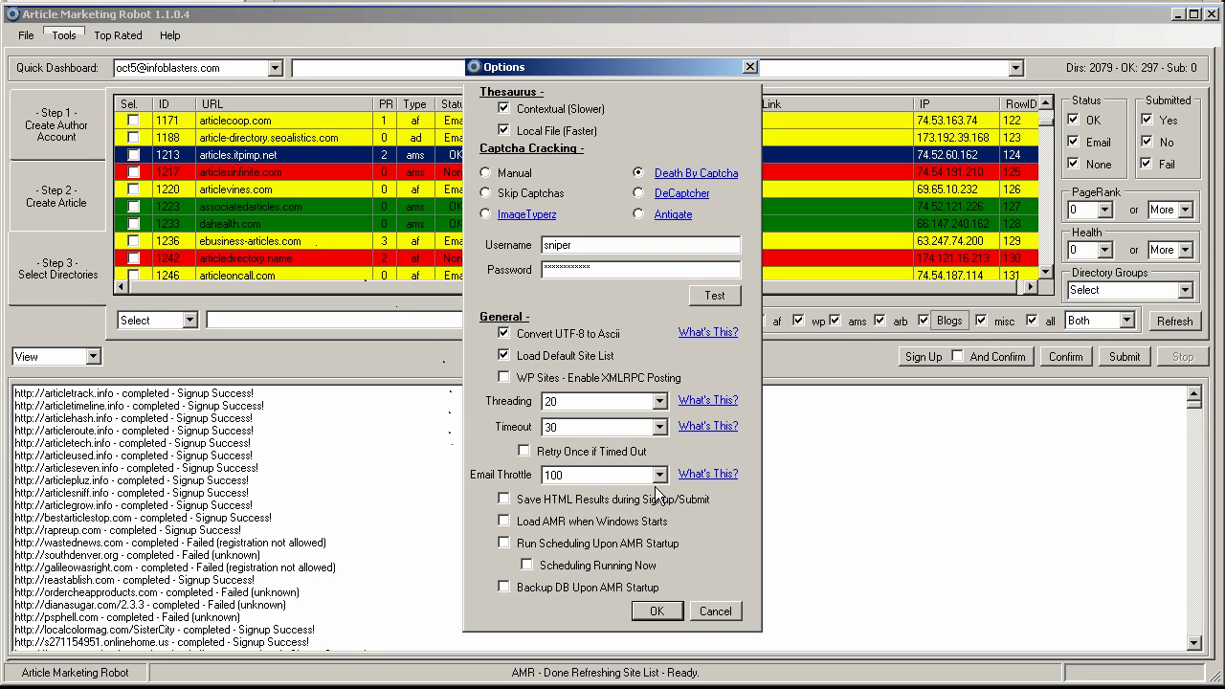
left_click(660, 477)
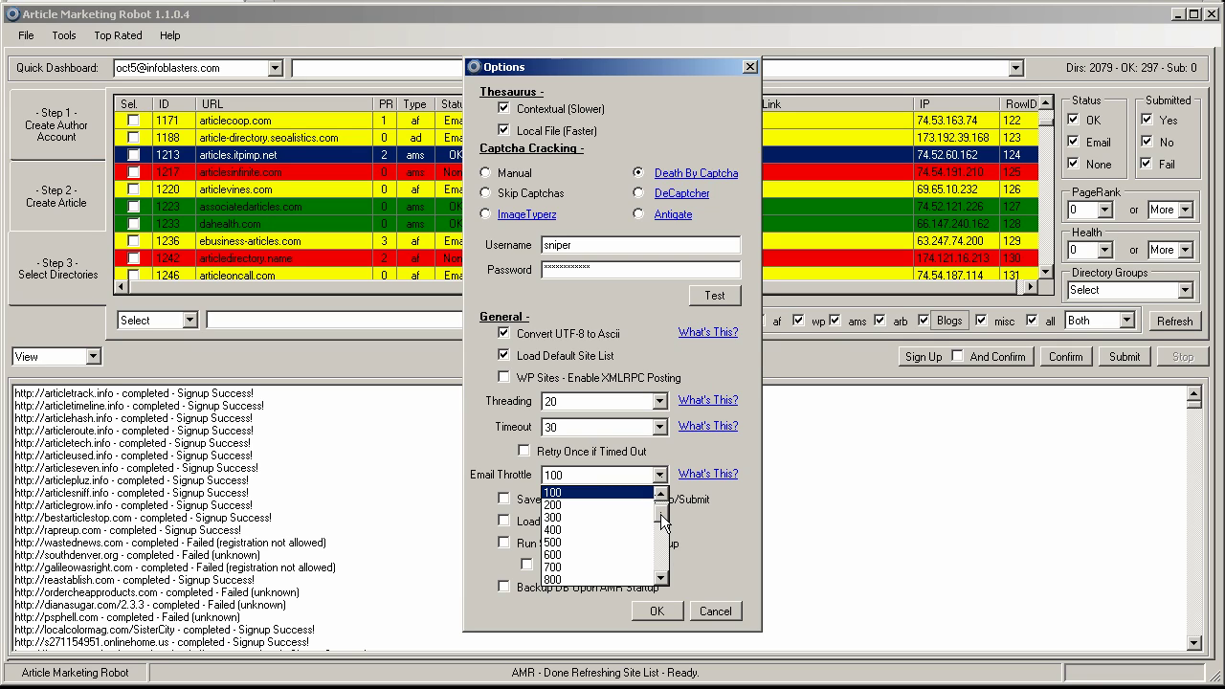
left_click_drag(663, 518, 663, 507)
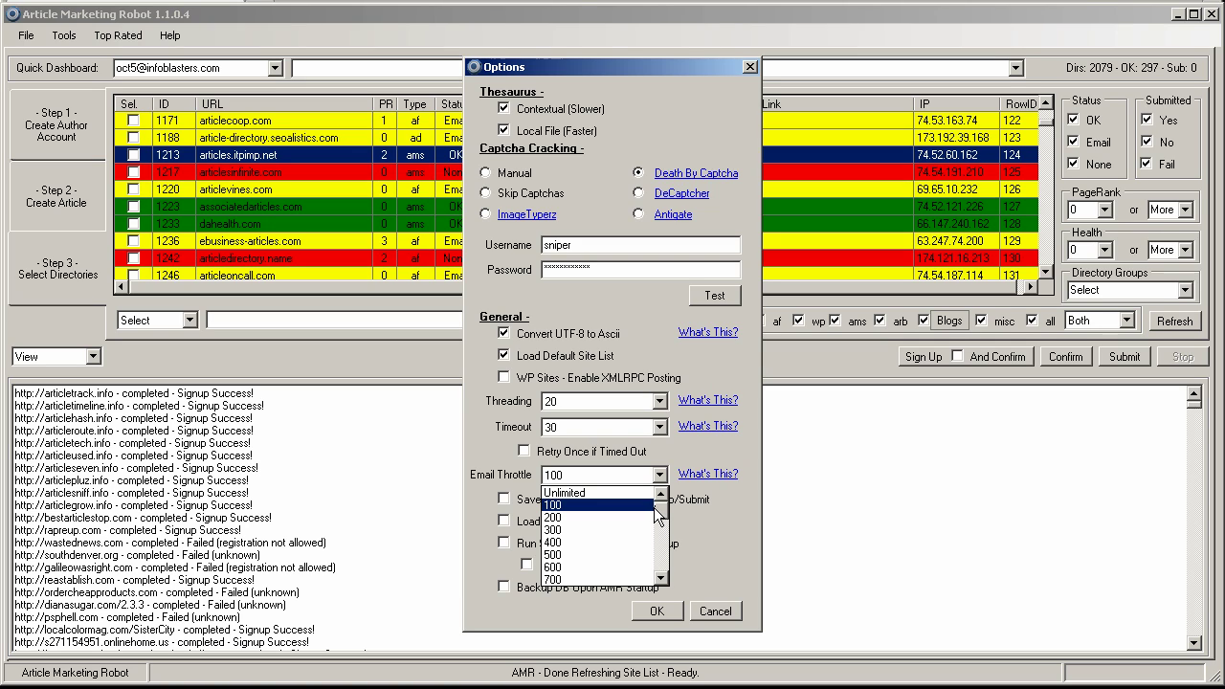
left_click(553, 530)
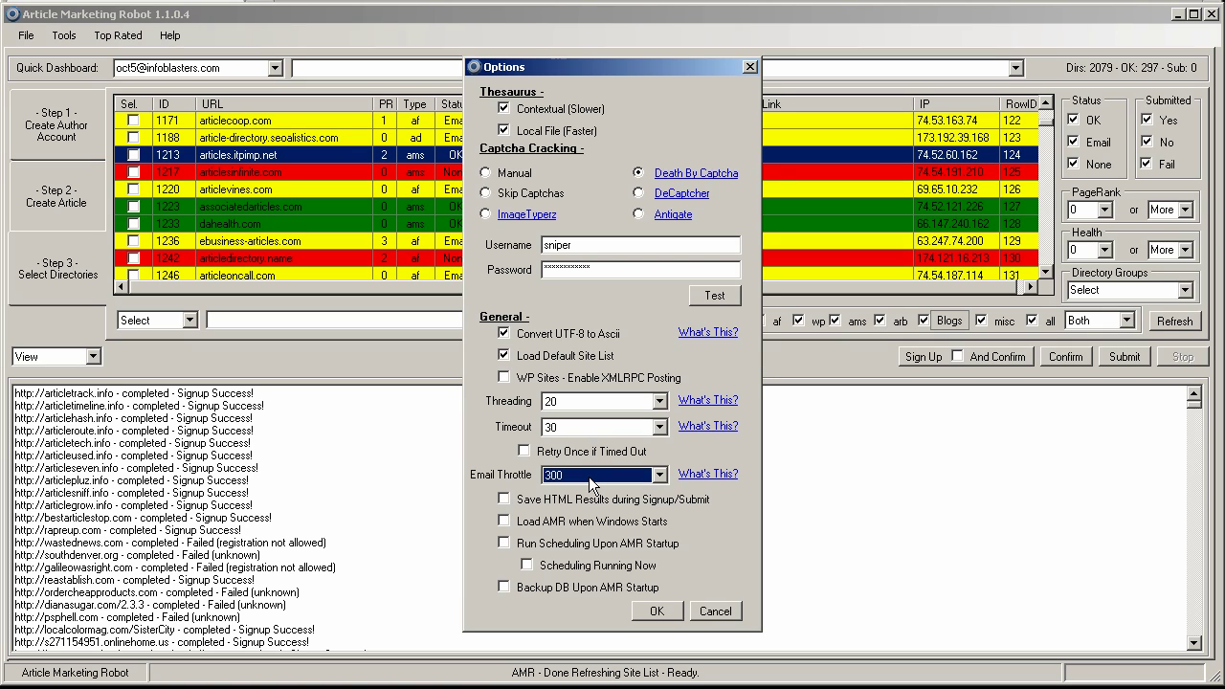
left_click(657, 612)
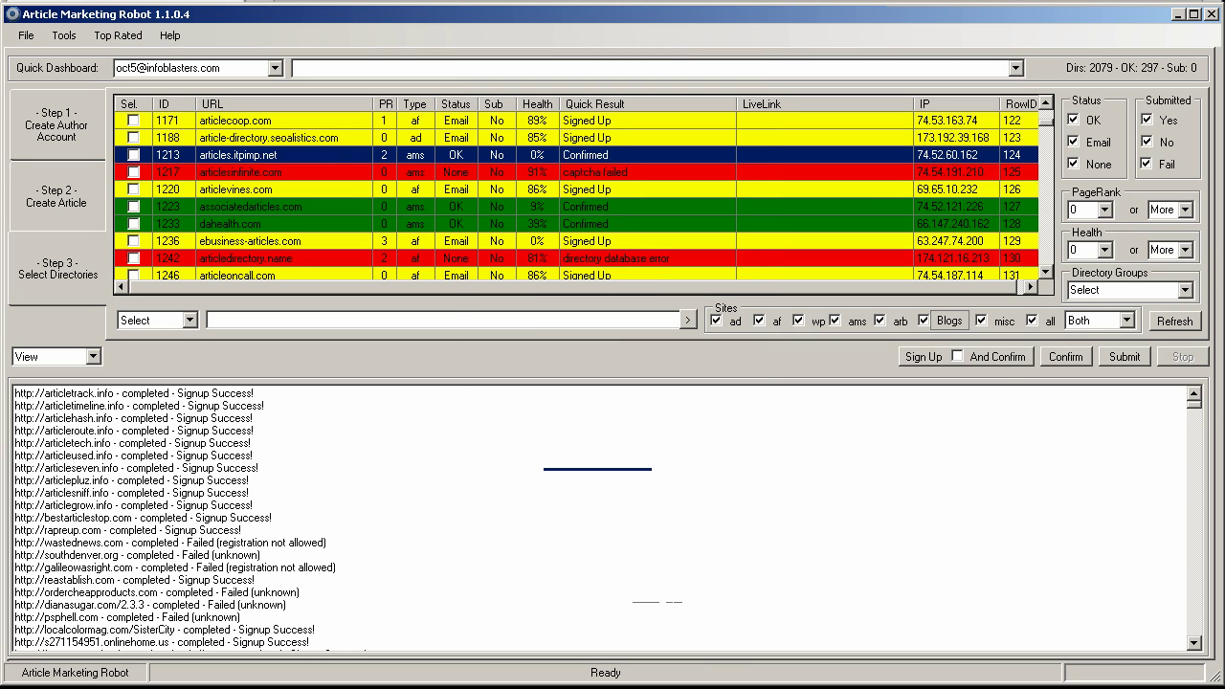
- Run Confirm to verify sign-ups by email, bringing OK directories to 1149 of 2079
left_click(1058, 356)
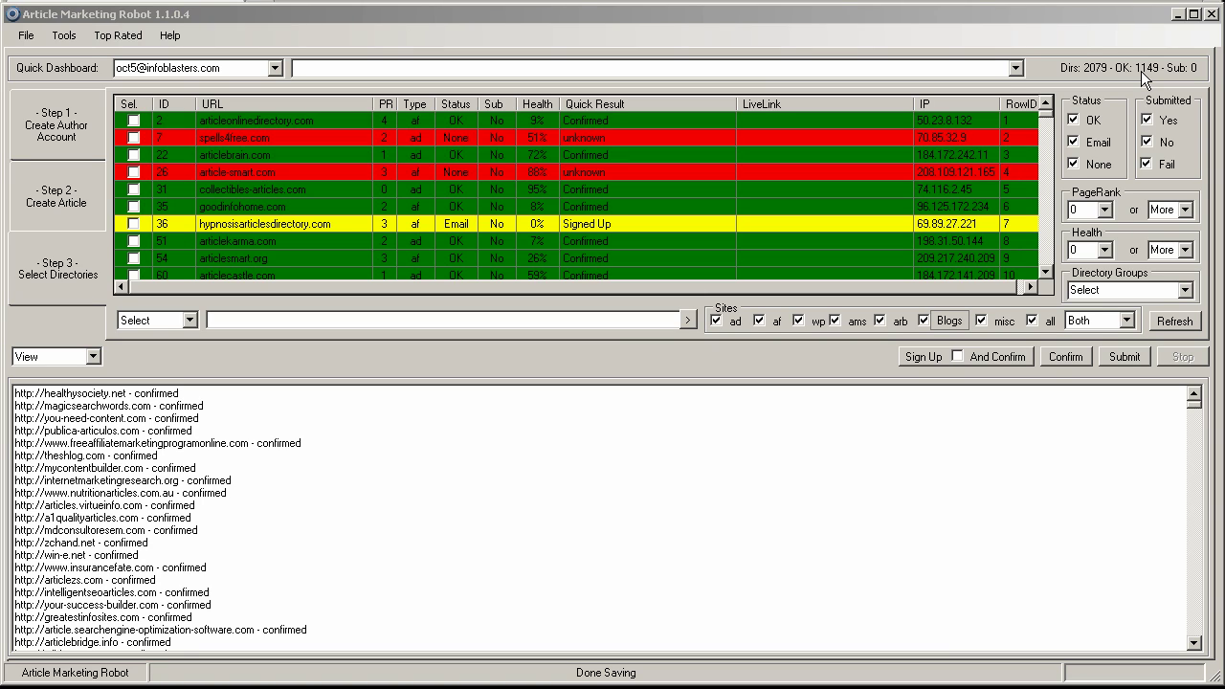
- Filter the site list down to the 584 no-status directories and tick all of them
left_click(1074, 119)
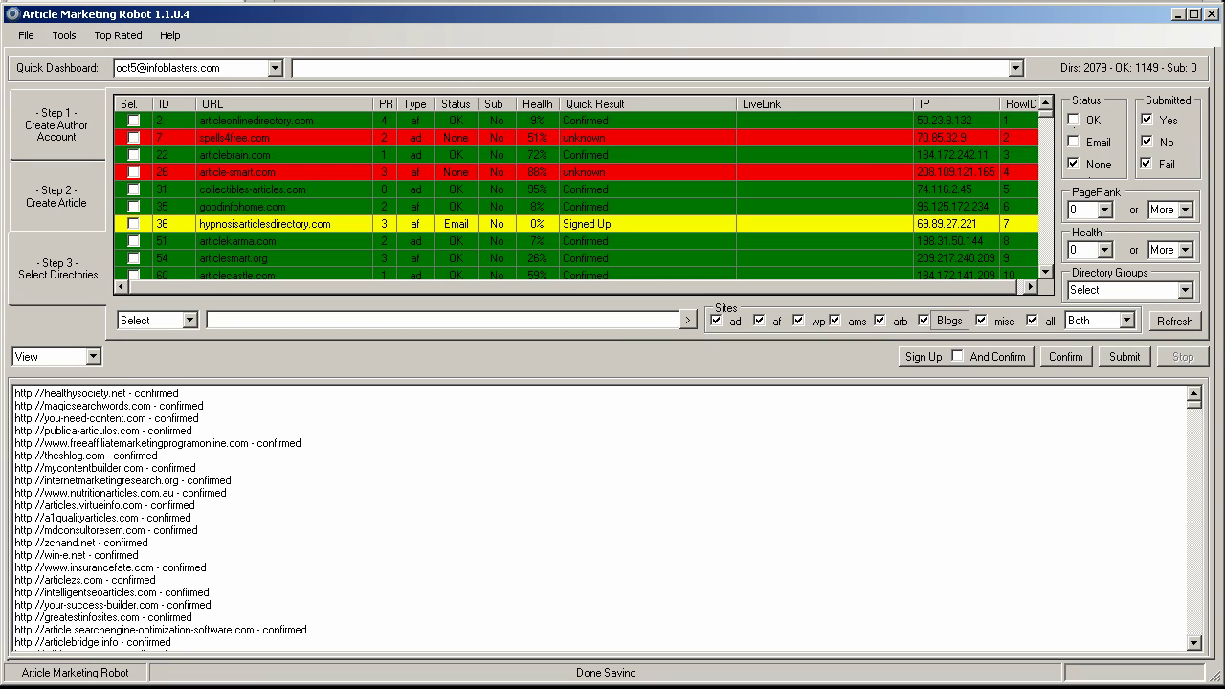
left_click(1181, 322)
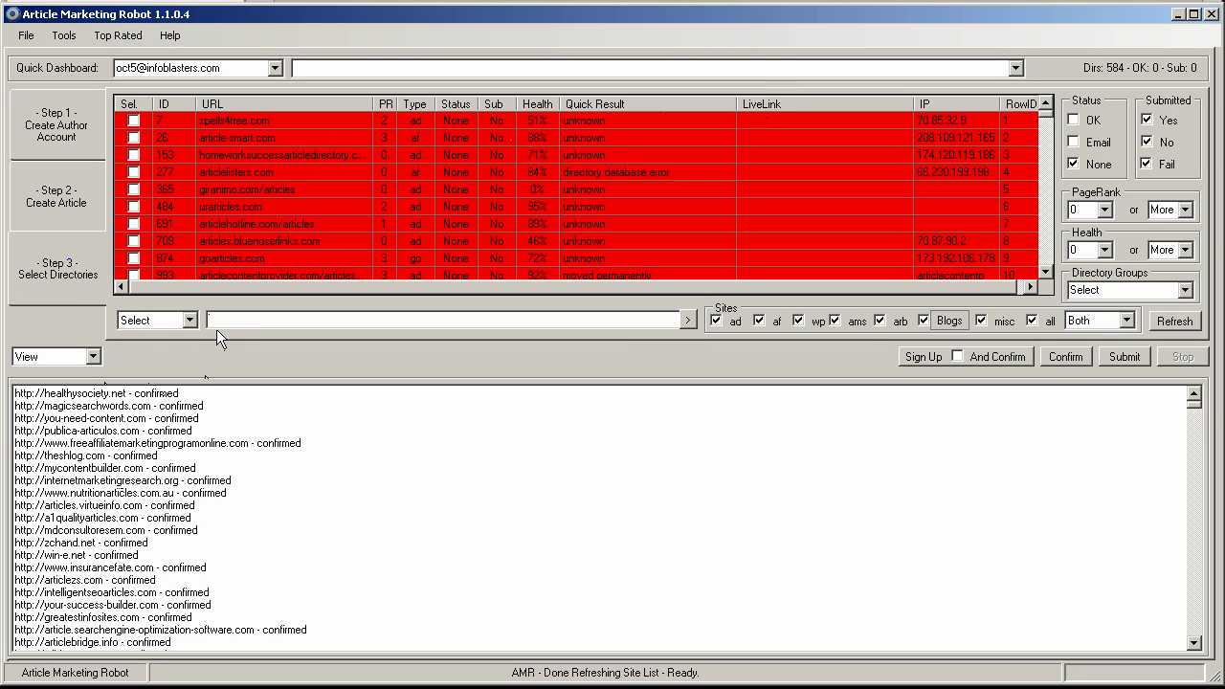
left_click(189, 323)
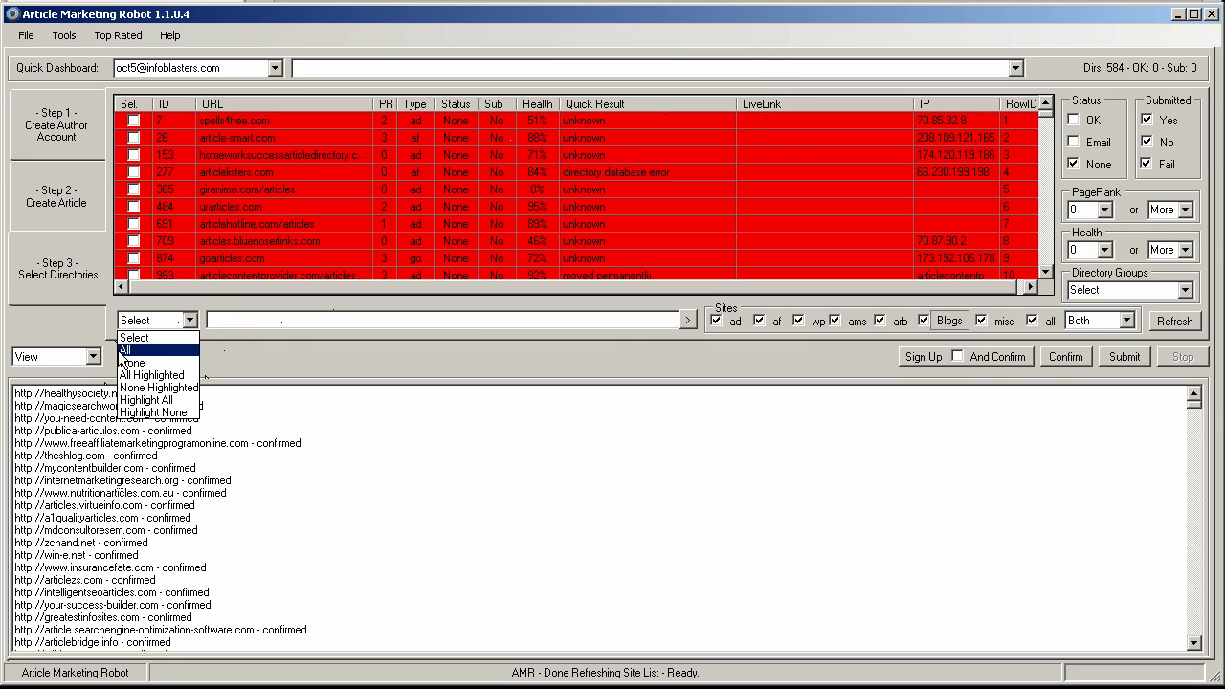
left_click(125, 345)
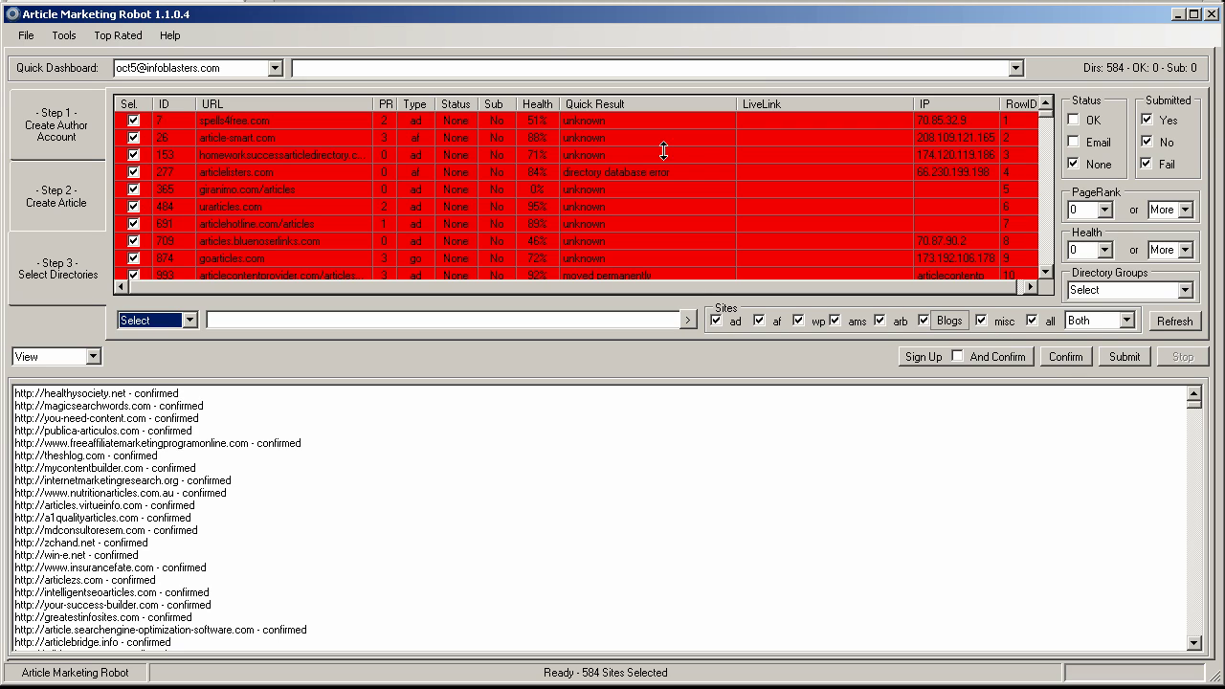
- Re-include OK and Email status directories and refresh, showing all 2079 directories again
left_click(1073, 142)
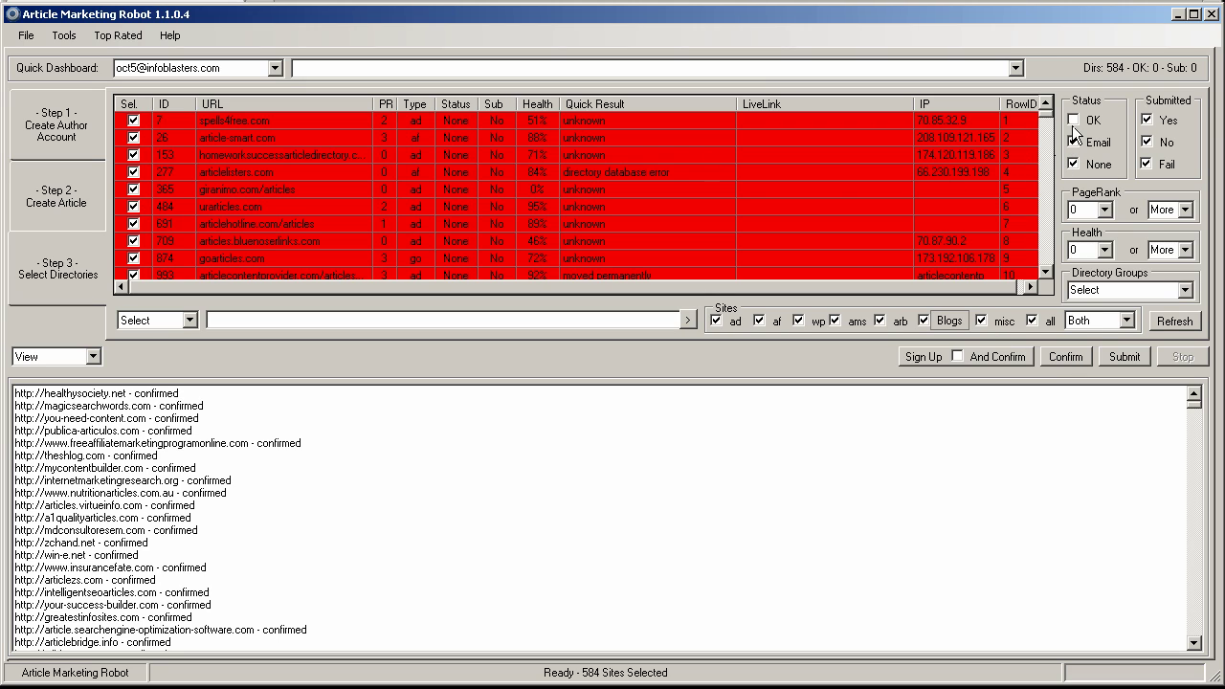
left_click(1073, 120)
left_click(1187, 325)
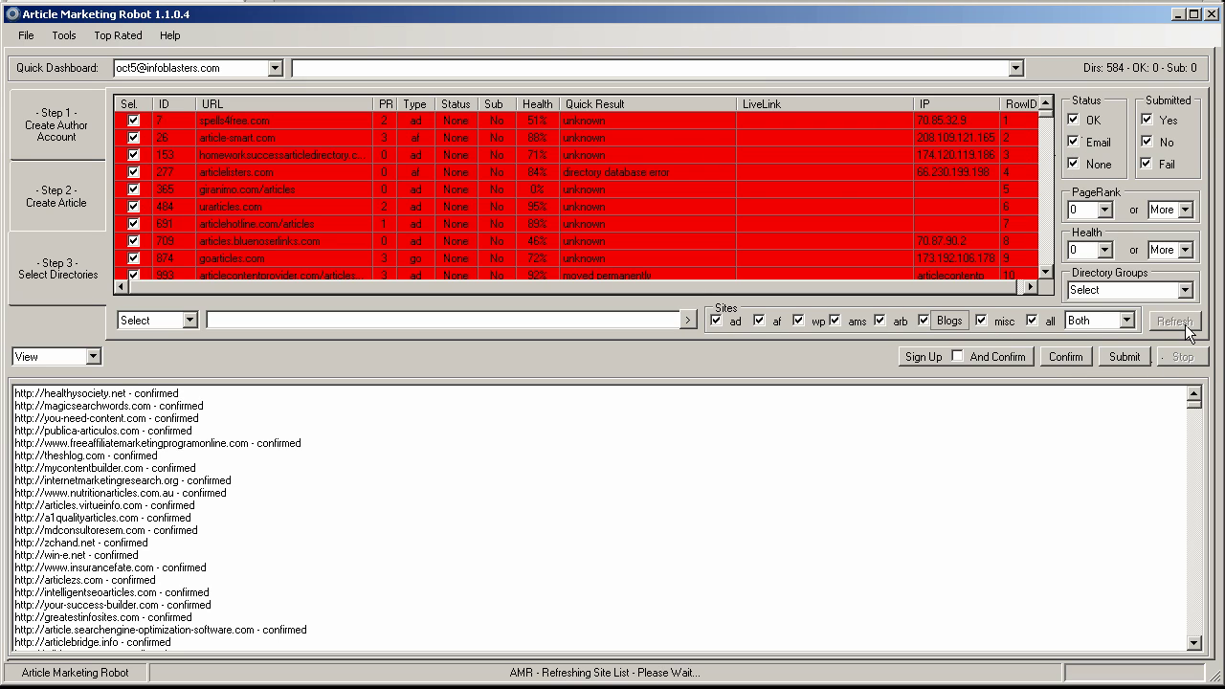
- Exclude Email and no-status directories and refresh so only the 1149 OK directories remain
left_click(1073, 142)
left_click(1073, 165)
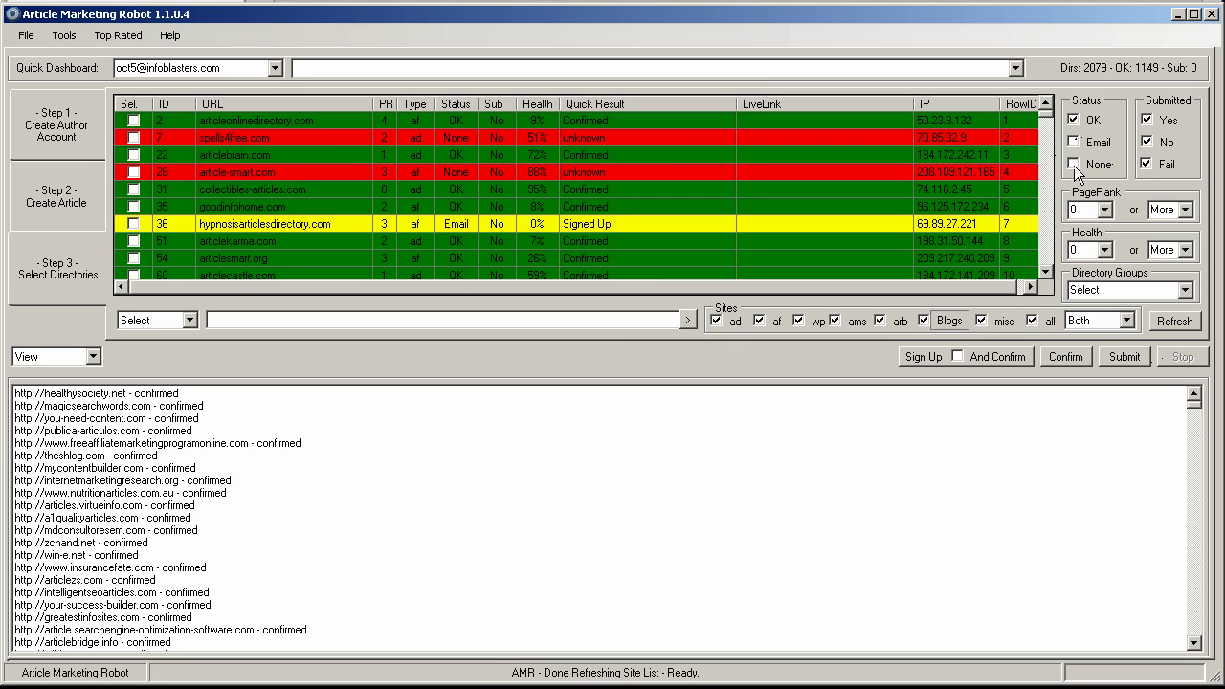
left_click(1165, 321)
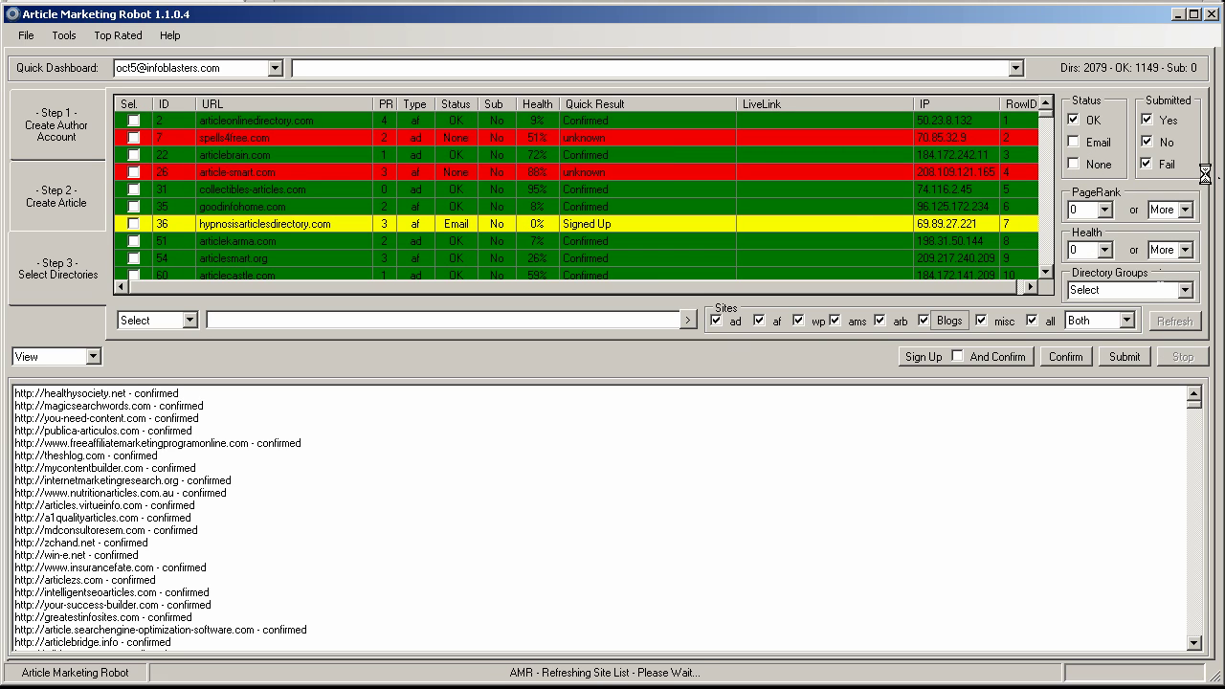